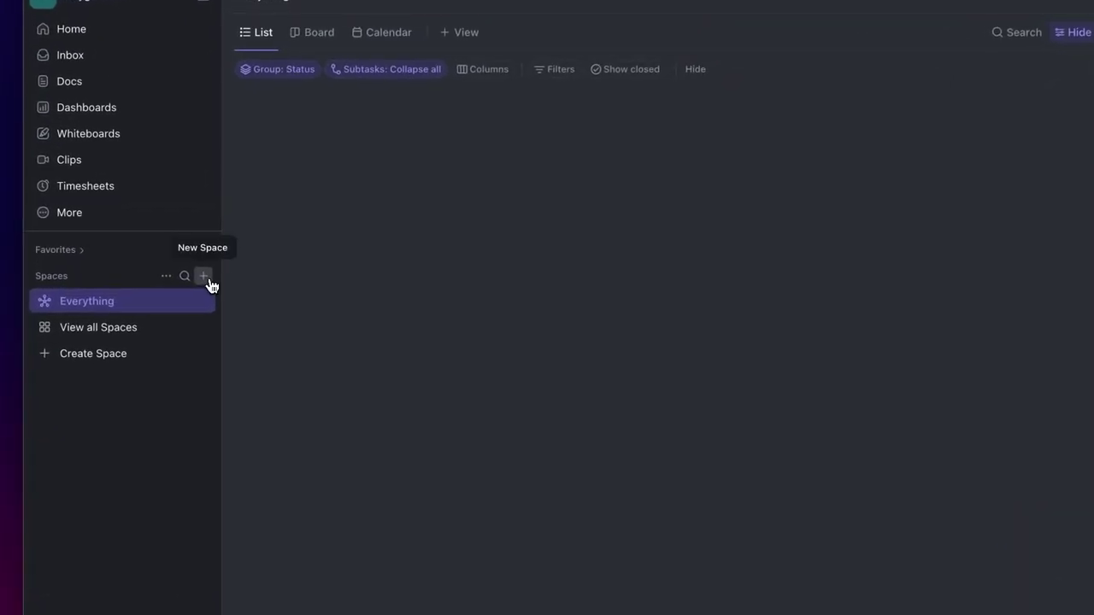
Step: Start a new space named Service Delivery with the handshake icon and proceed to its workflow setup
{"action": "left_click", "coordinate": [216, 269]}
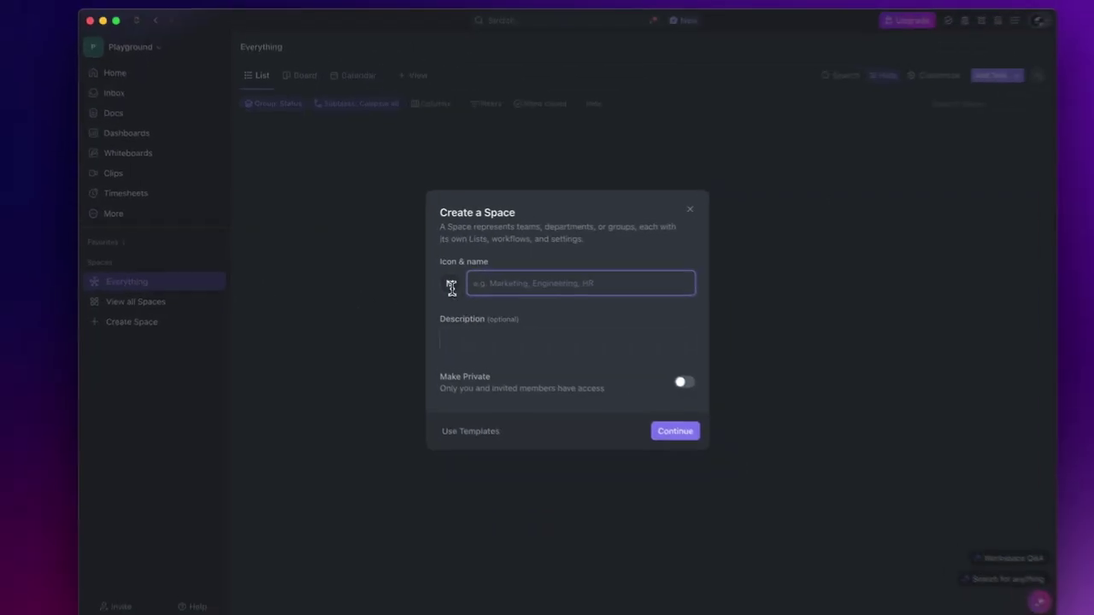
{"action": "type", "text": "Service Delivery"}
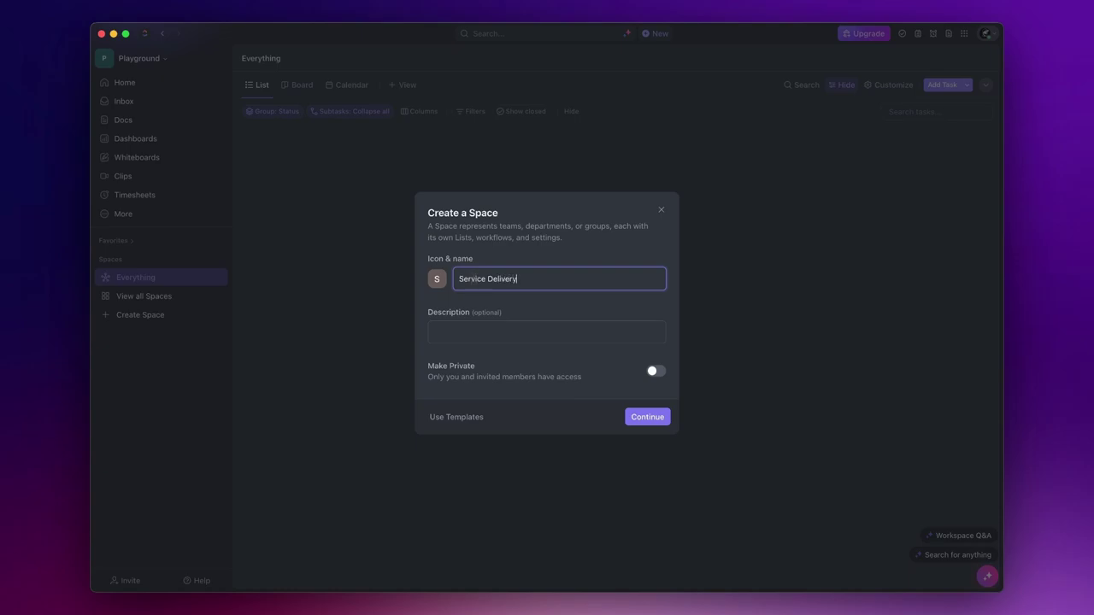
{"action": "left_click", "coordinate": [437, 279]}
{"action": "scroll", "coordinate": [478, 397], "scroll_direction": "up", "scroll_amount": 1}
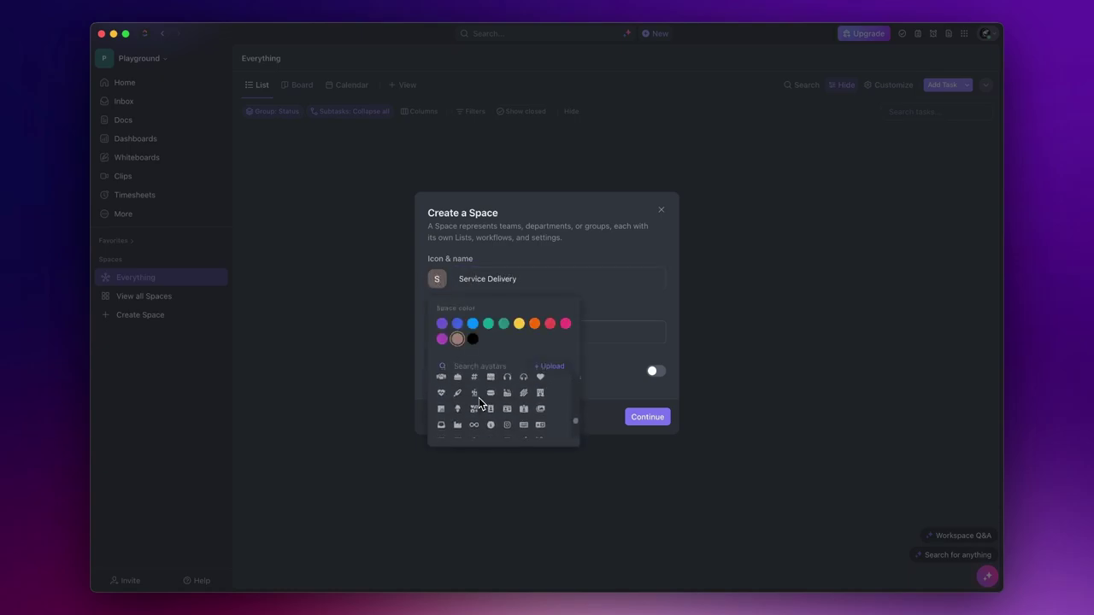
{"action": "left_click", "coordinate": [442, 379]}
{"action": "left_click", "coordinate": [600, 393]}
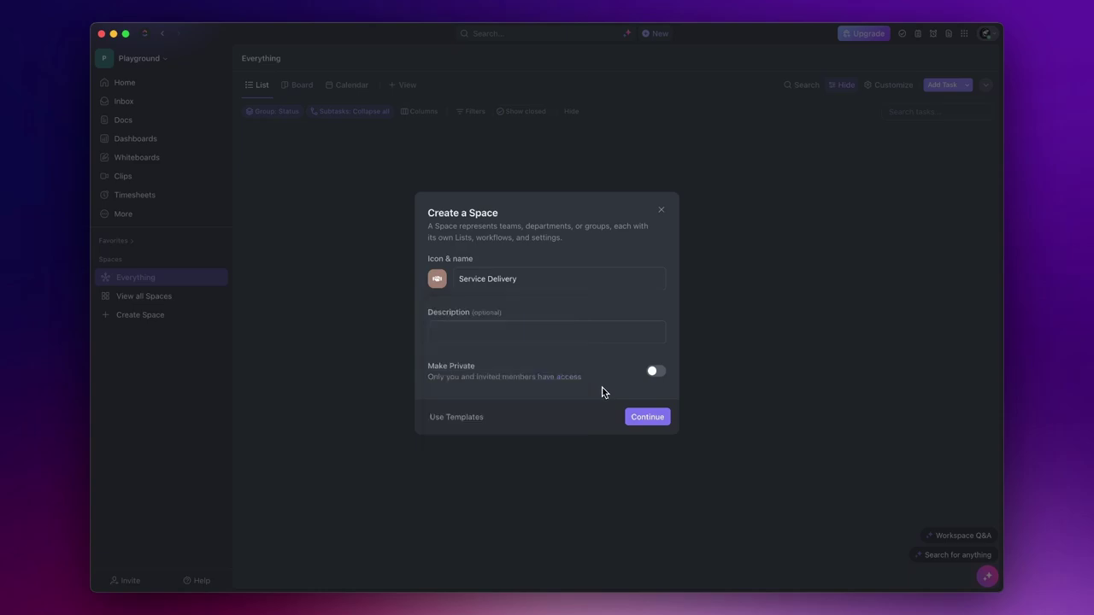
{"action": "left_click", "coordinate": [644, 418]}
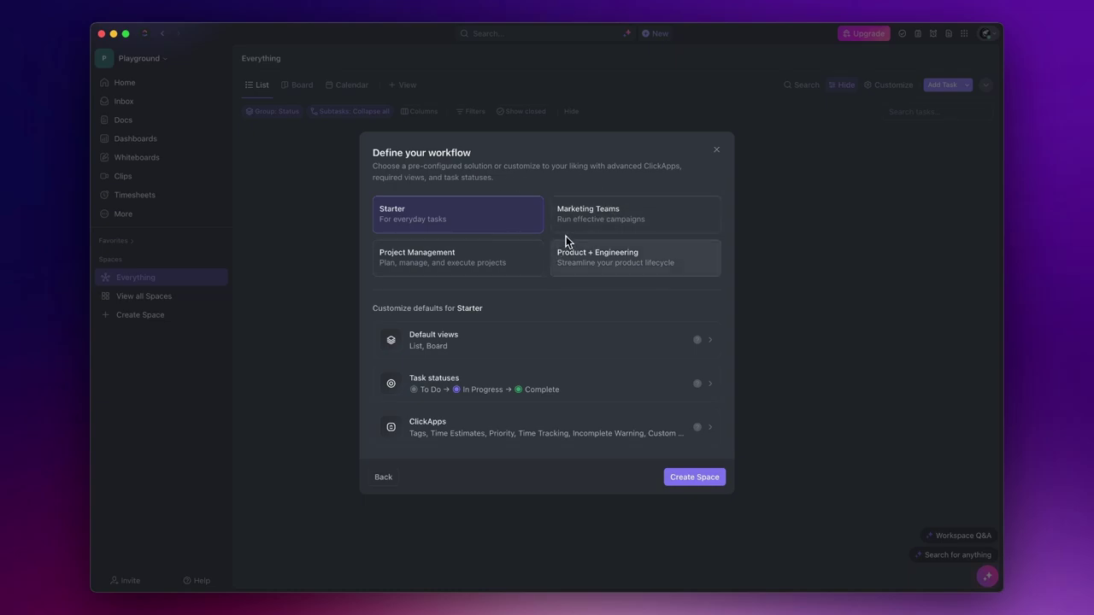
Step: Choose the Starter workflow and turn off Board in its default required views
{"action": "left_click", "coordinate": [495, 270]}
{"action": "left_click", "coordinate": [564, 272]}
{"action": "left_click", "coordinate": [503, 225]}
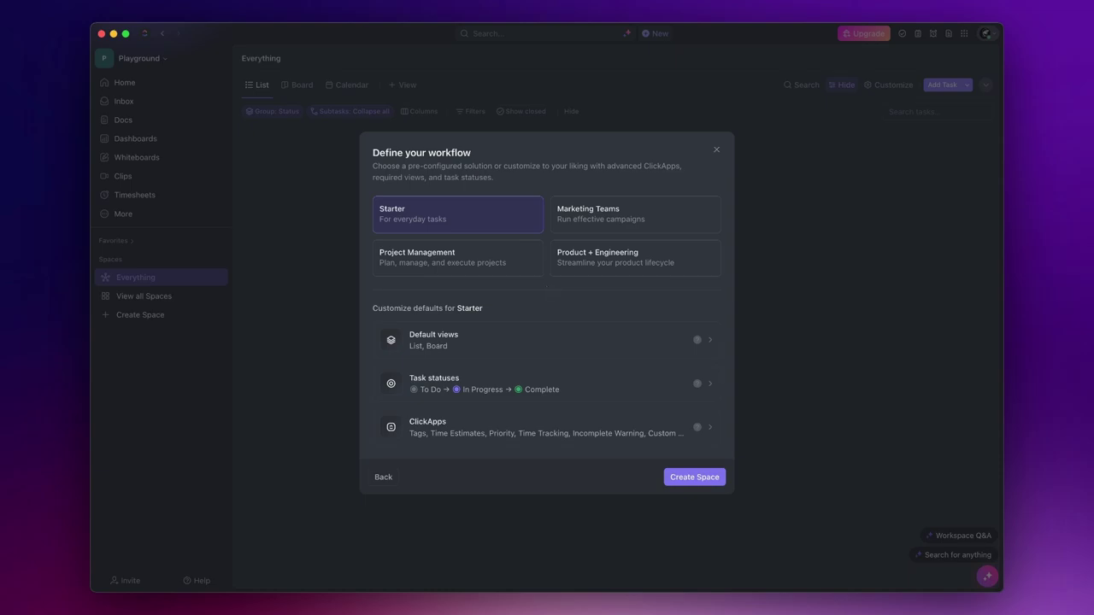
{"action": "left_click", "coordinate": [505, 340]}
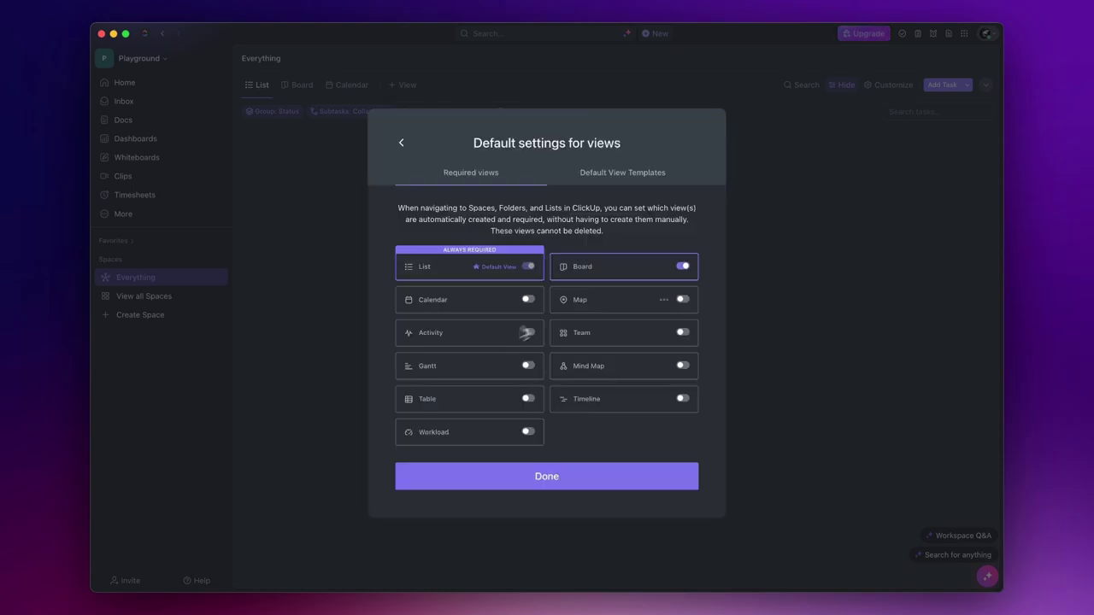
{"action": "left_click", "coordinate": [687, 270]}
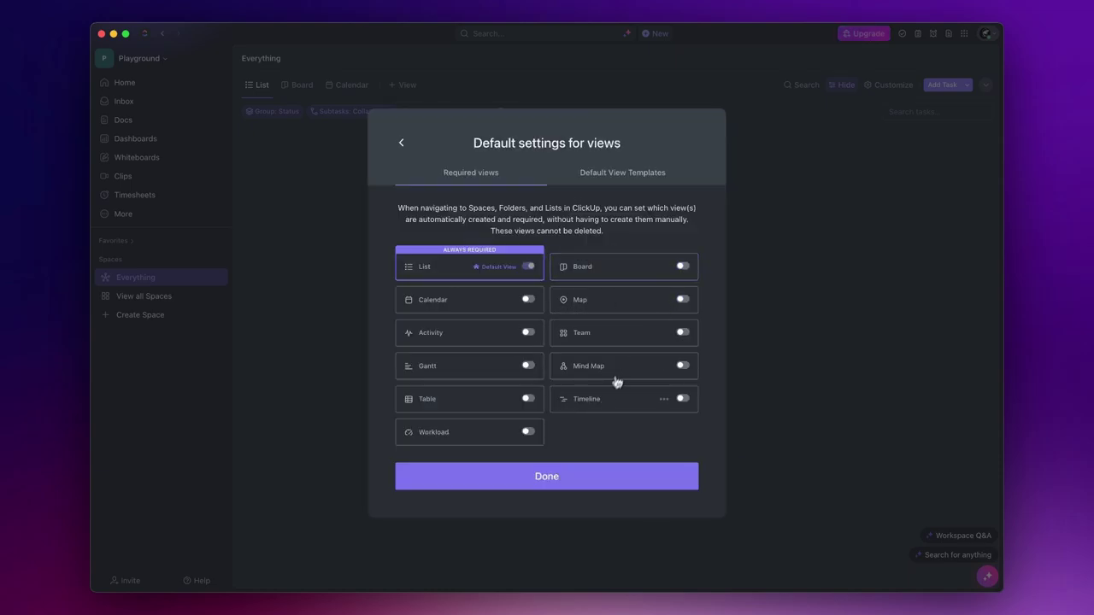
{"action": "left_click", "coordinate": [560, 478]}
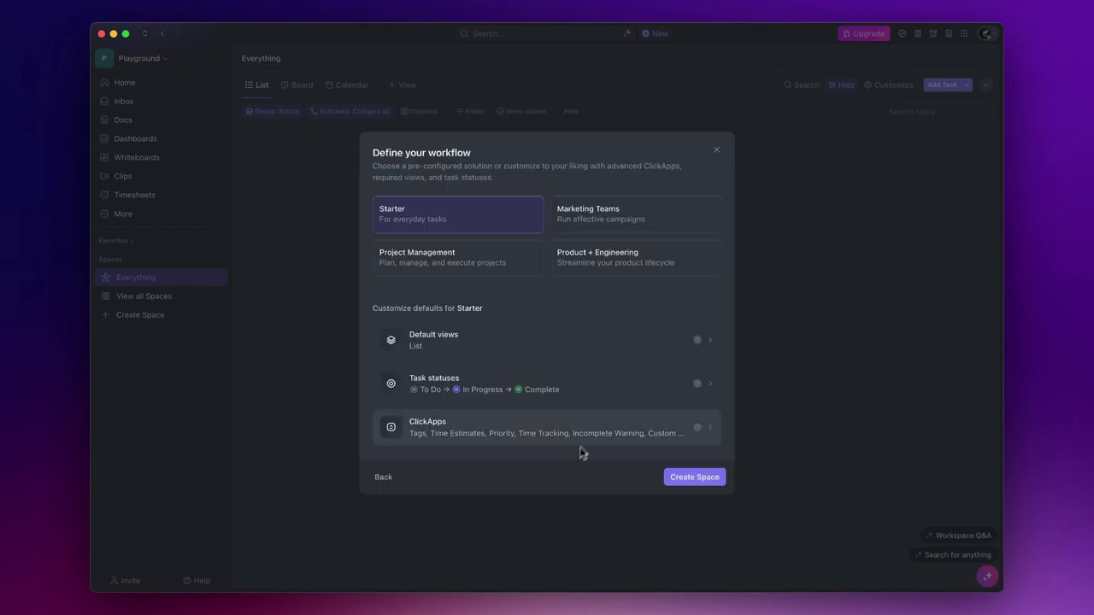
Step: Check the task statuses, turn off the Multiple Assignees ClickApp, and create the space
{"action": "left_click", "coordinate": [592, 394]}
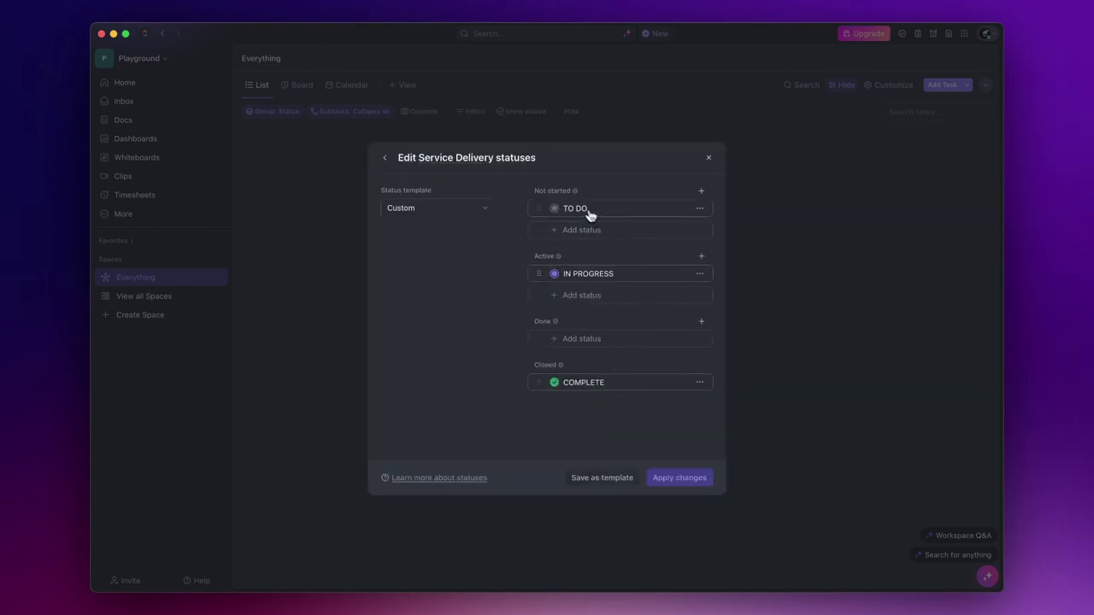
{"action": "left_click", "coordinate": [386, 163]}
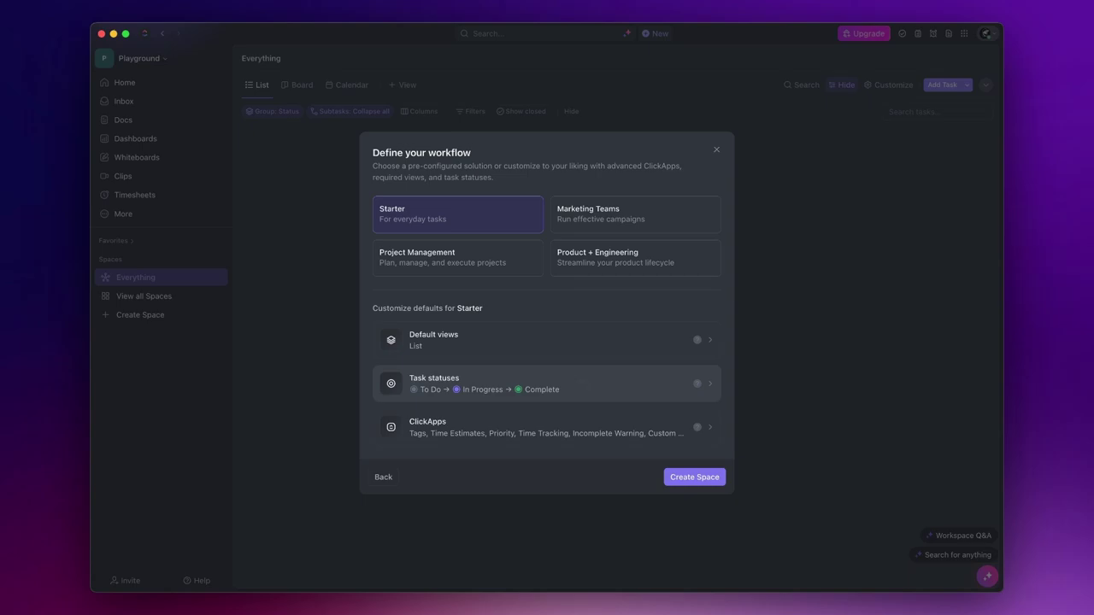
{"action": "left_click", "coordinate": [559, 425]}
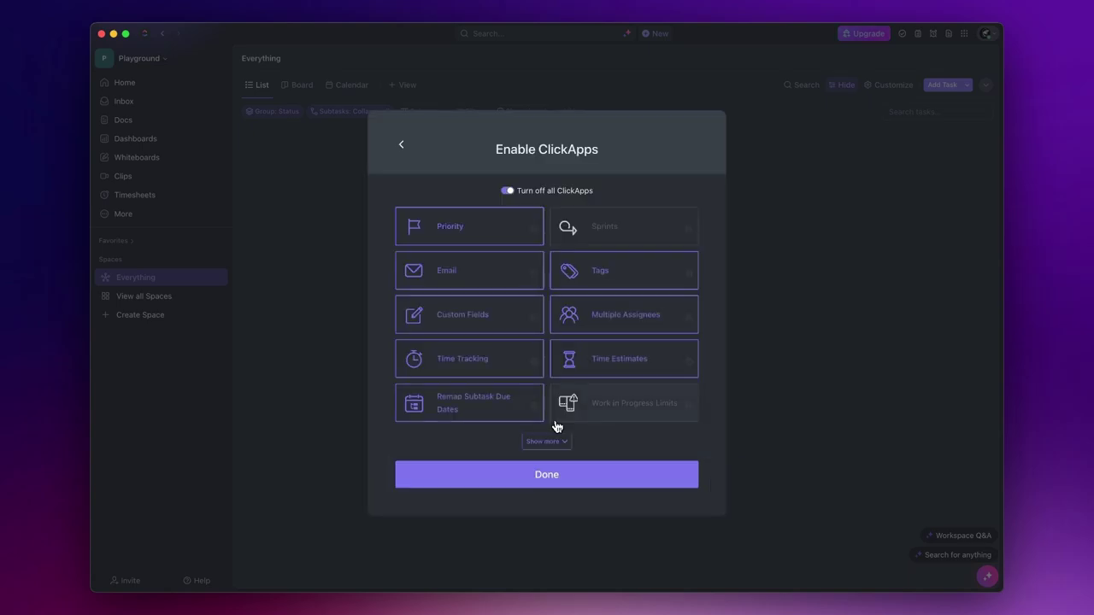
{"action": "left_click", "coordinate": [547, 441]}
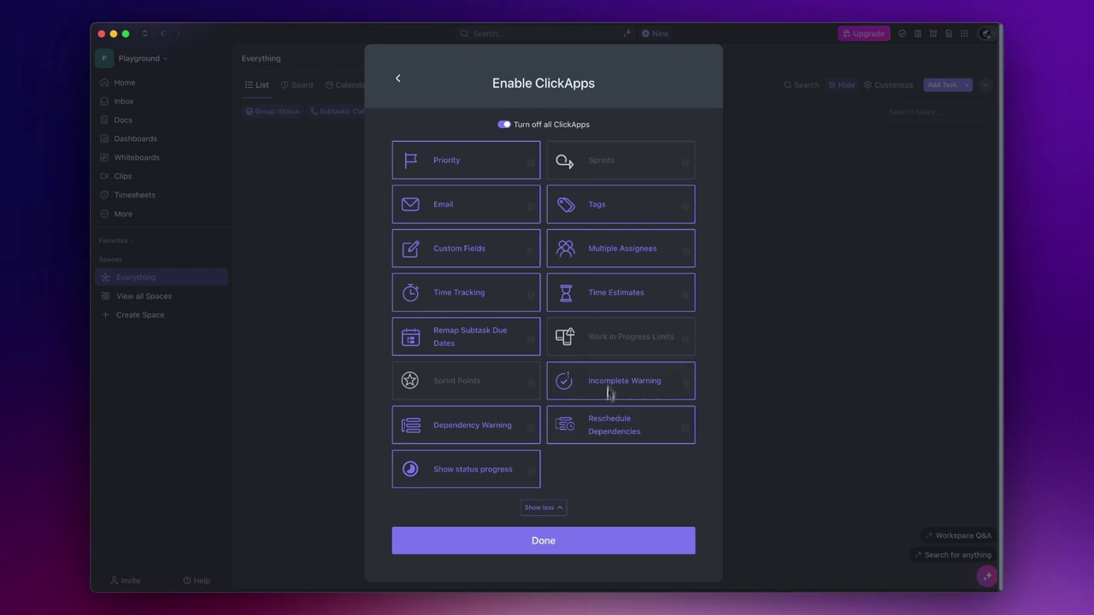
{"action": "left_click", "coordinate": [601, 251]}
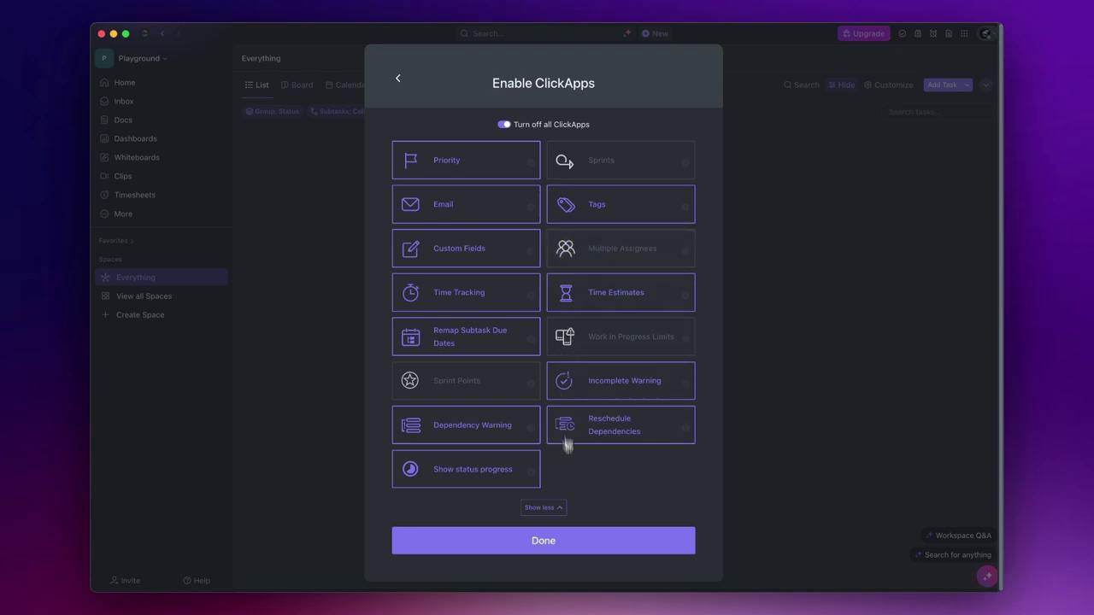
{"action": "left_click", "coordinate": [581, 551]}
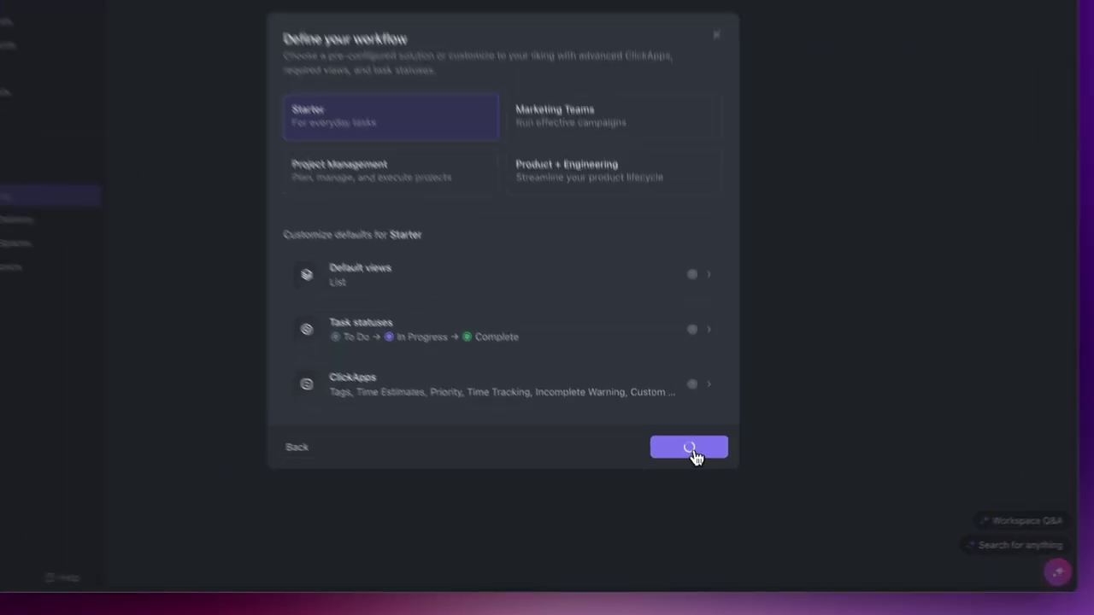
{"action": "left_click", "coordinate": [691, 434]}
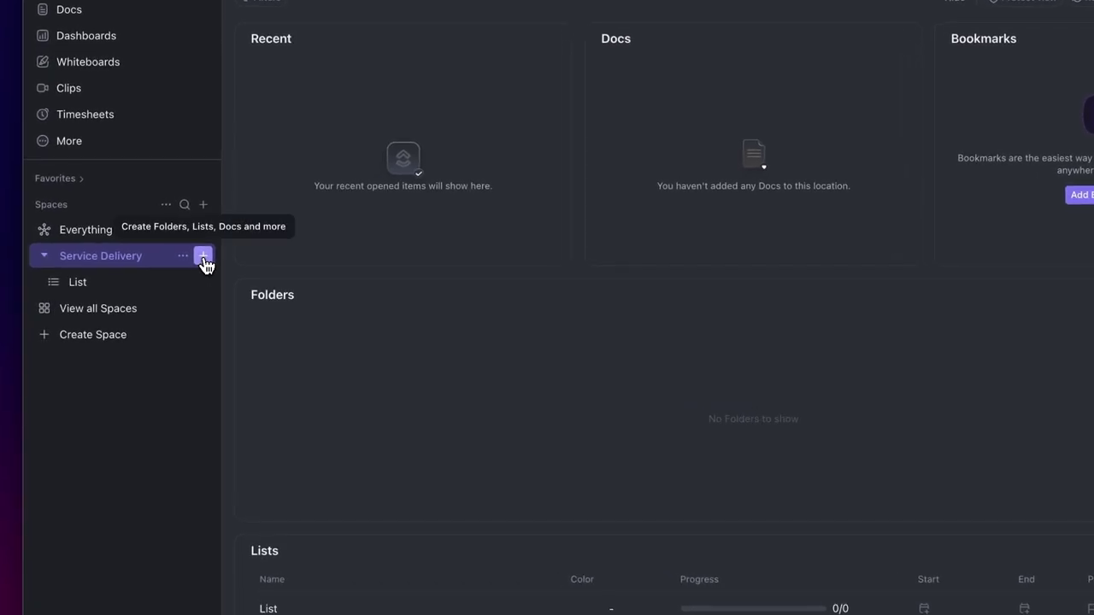
Step: Create a folder named First Client in the Service Delivery space, with statuses inherited from the space
{"action": "left_click", "coordinate": [204, 258]}
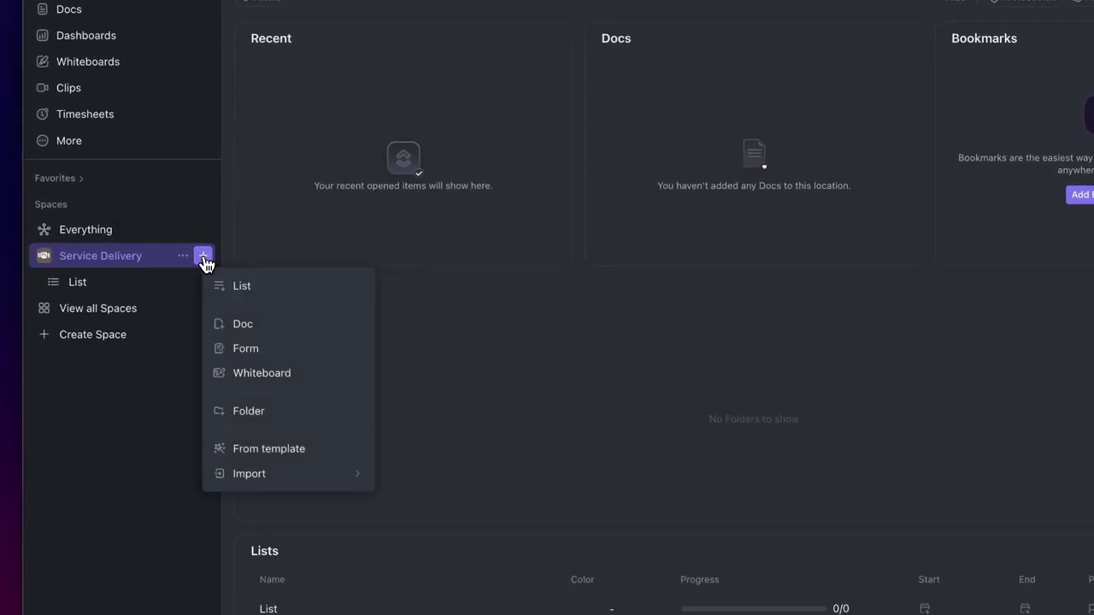
{"action": "left_click", "coordinate": [257, 413]}
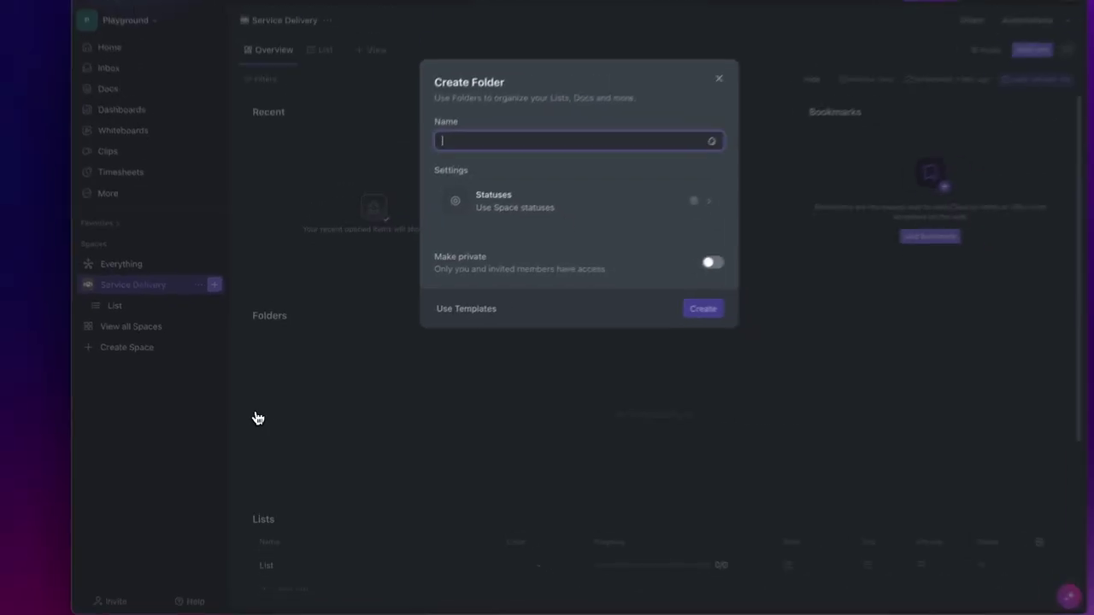
{"action": "type", "text": "First Client"}
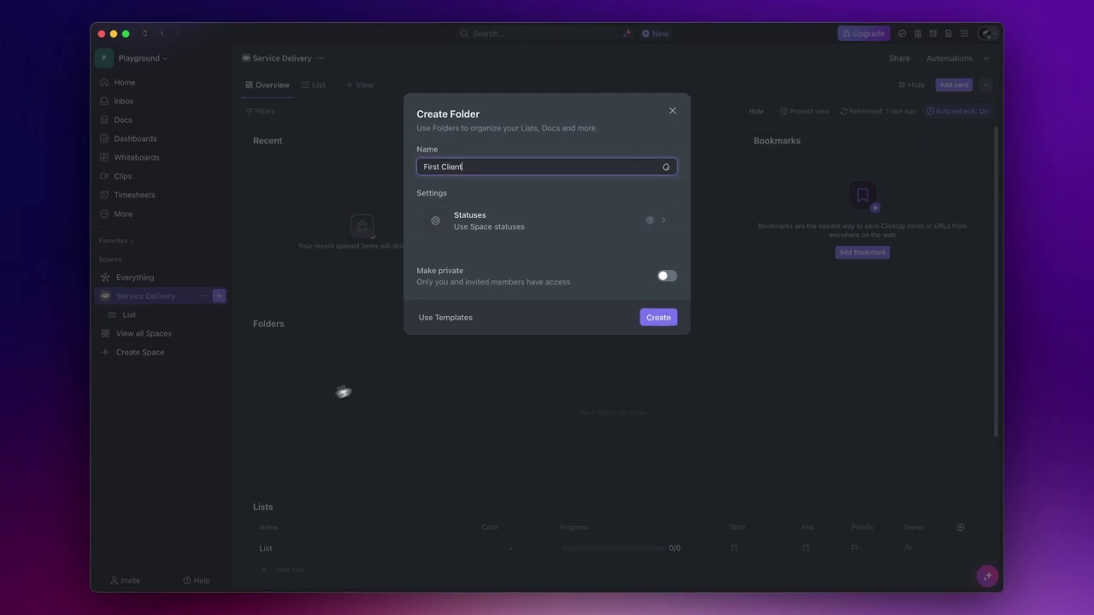
{"action": "left_click", "coordinate": [549, 232]}
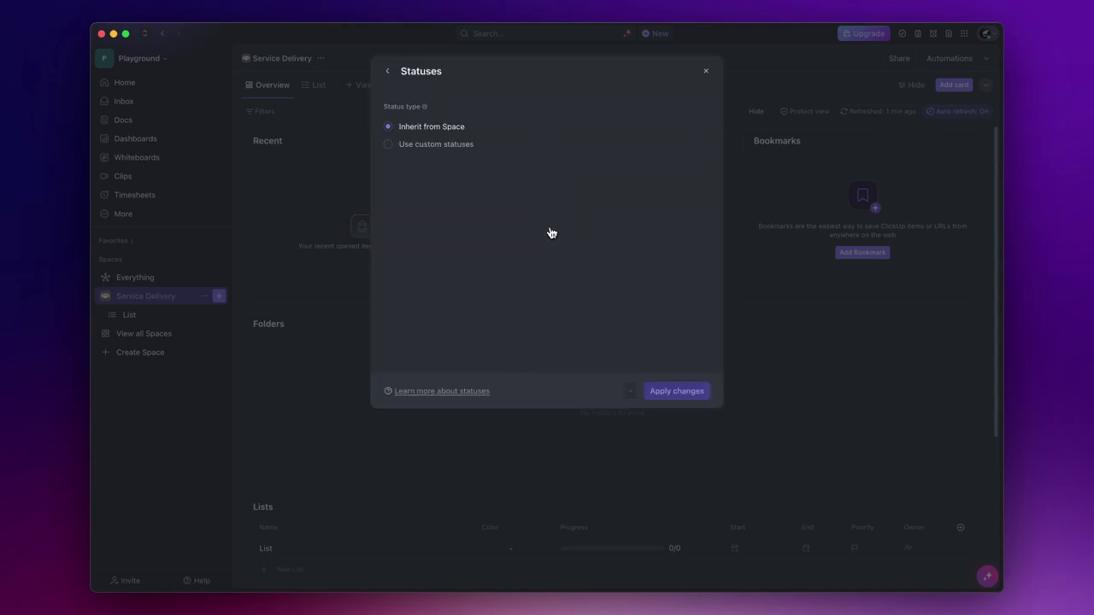
{"action": "left_click", "coordinate": [389, 75]}
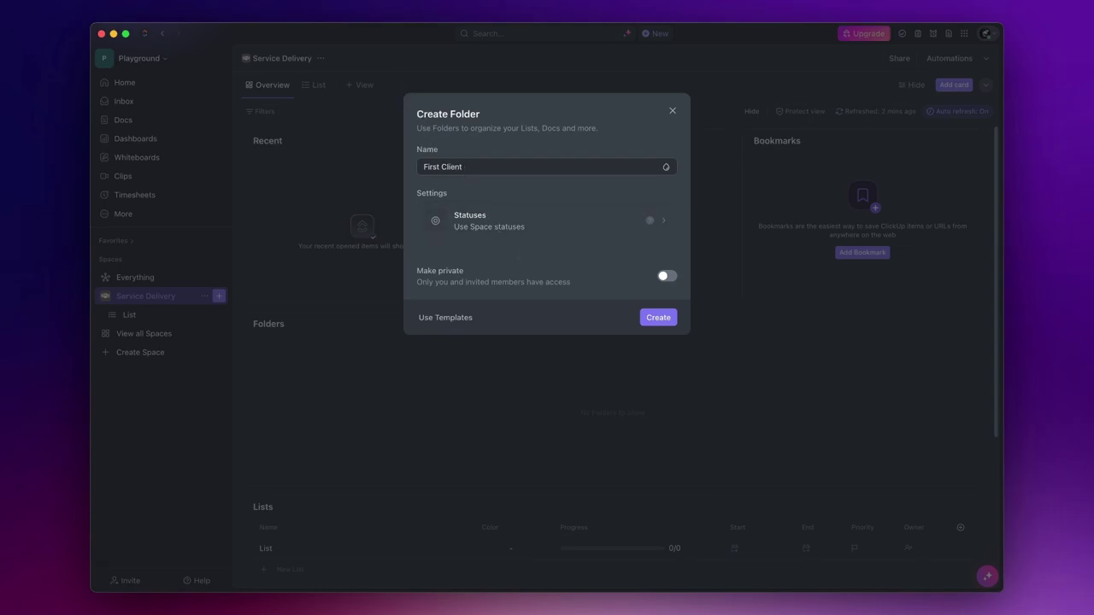
{"action": "left_click", "coordinate": [659, 321]}
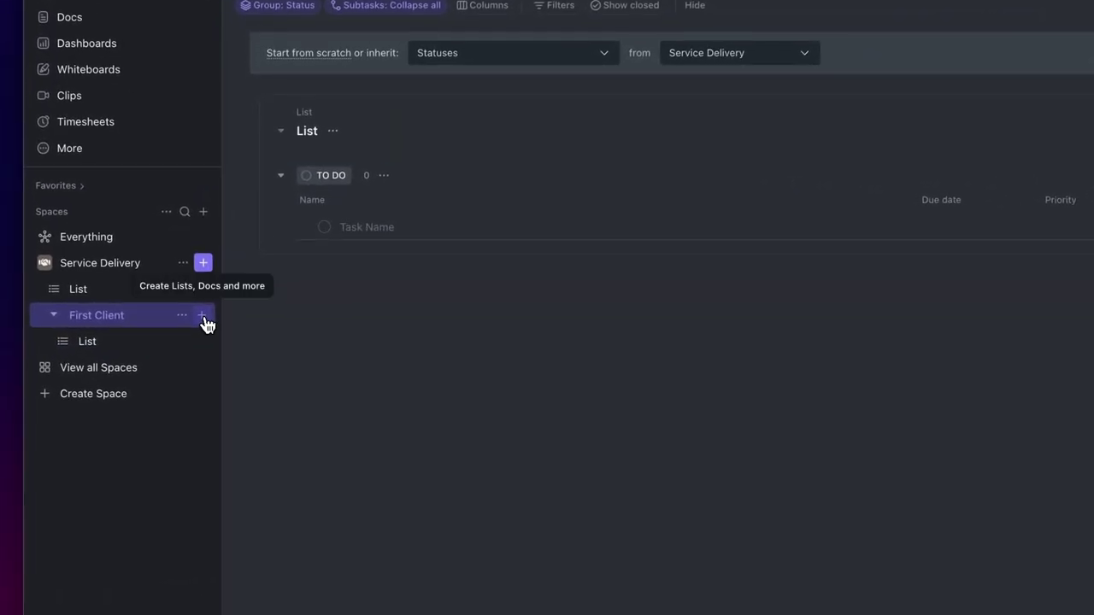
Step: Create a list named Service X inside the First Client folder
{"action": "left_click", "coordinate": [205, 322]}
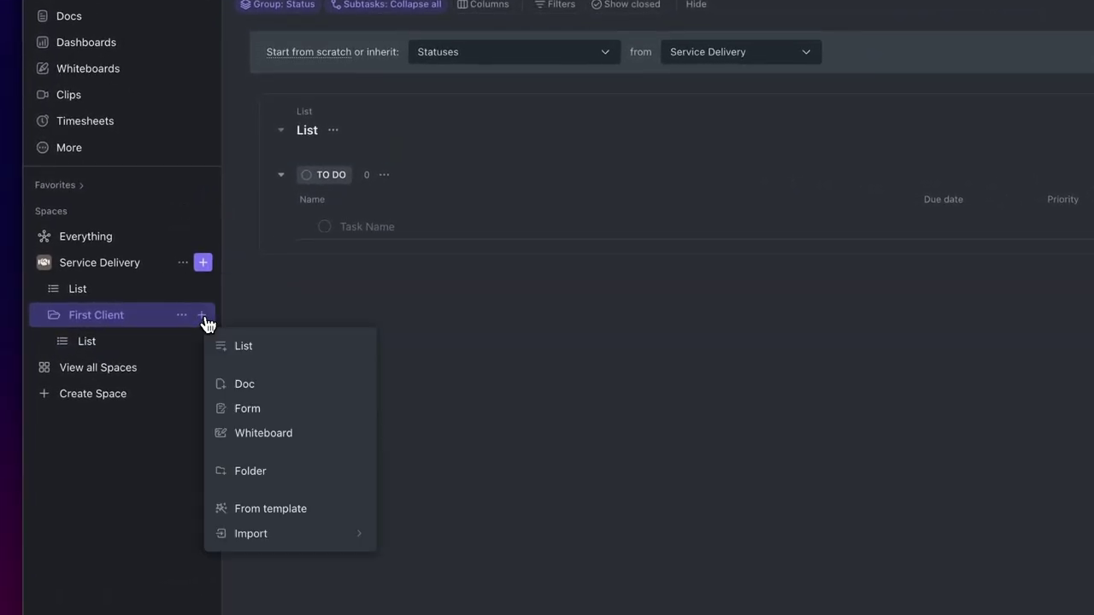
{"action": "left_click", "coordinate": [247, 347]}
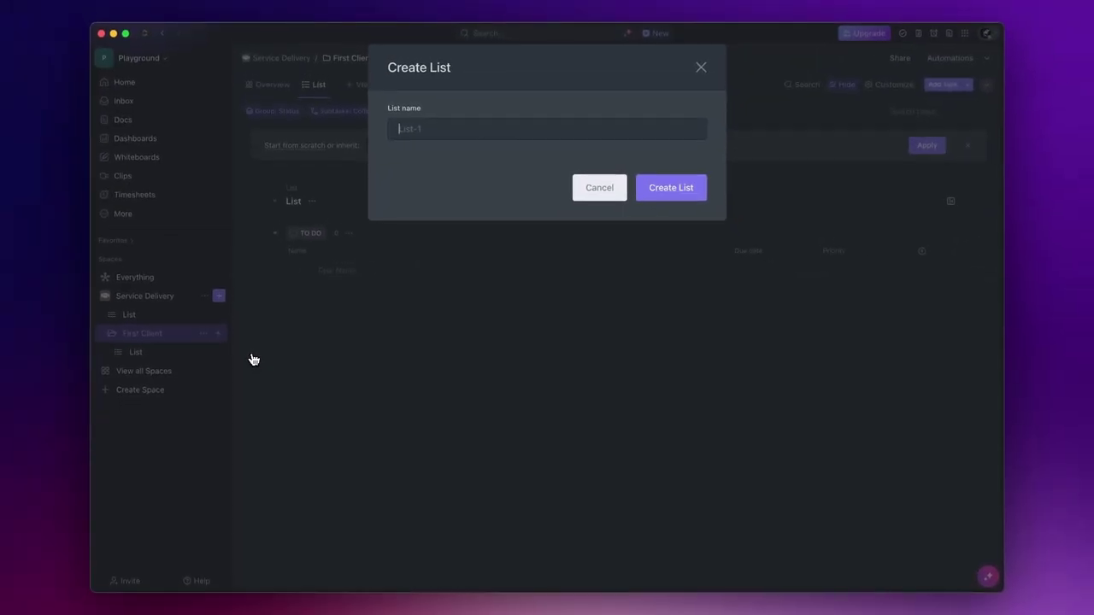
{"action": "type", "text": "Service X"}
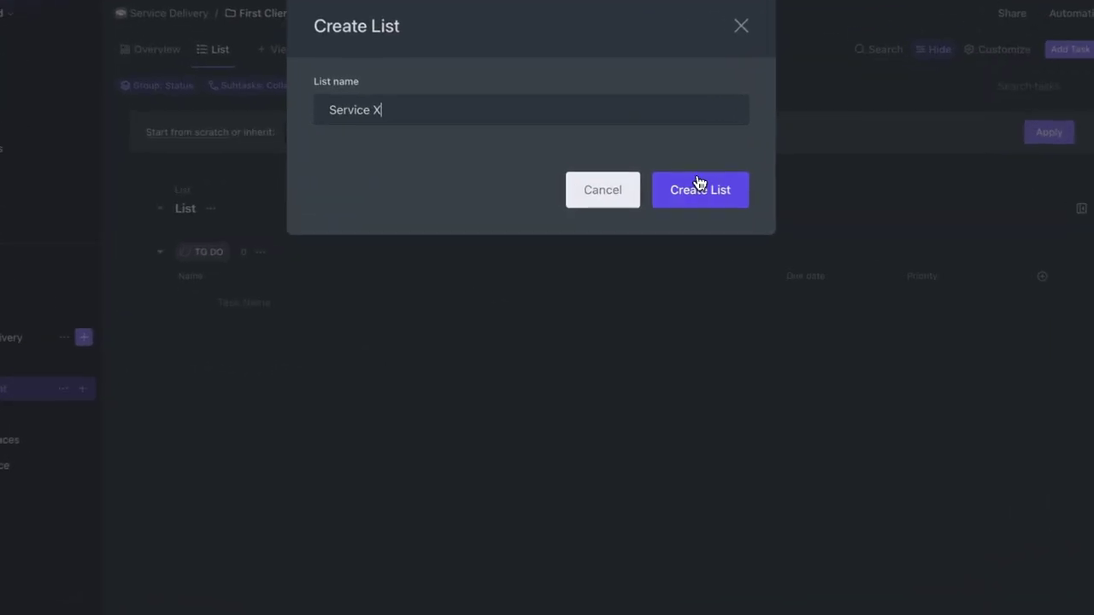
{"action": "left_click", "coordinate": [674, 186]}
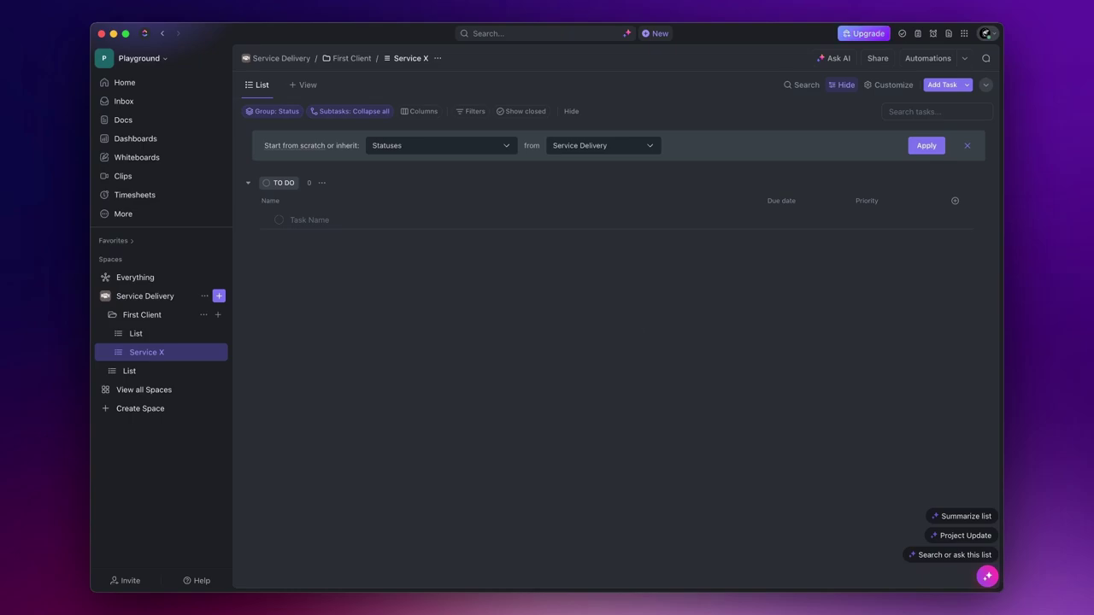
Step: Add a task named Task under the To Do status of the Service X list
{"action": "left_click", "coordinate": [358, 220]}
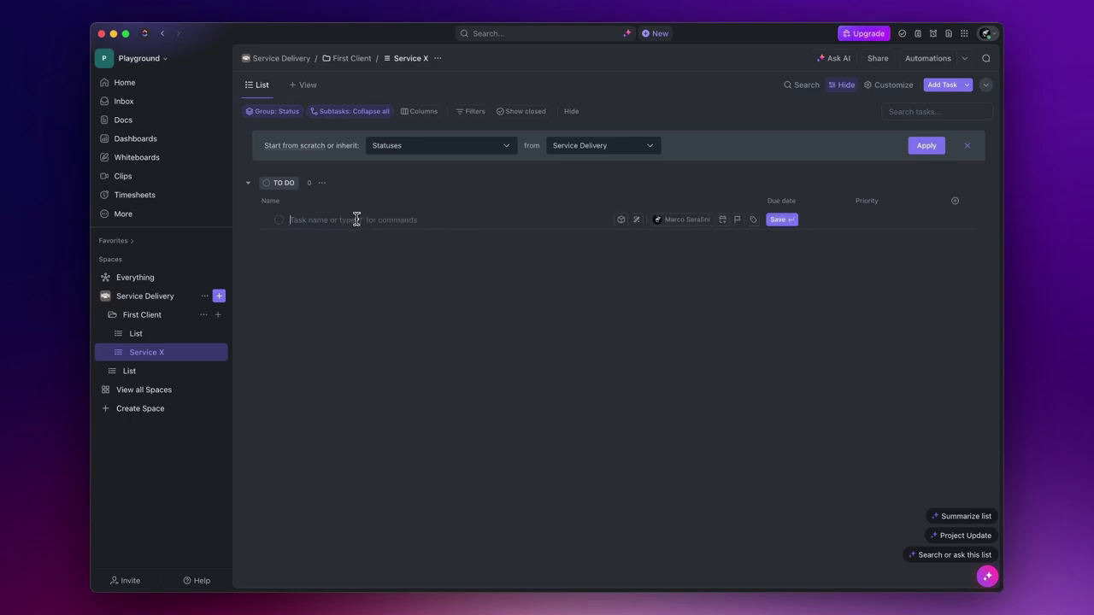
{"action": "type", "text": "Task"}
{"action": "key", "text": "Return"}
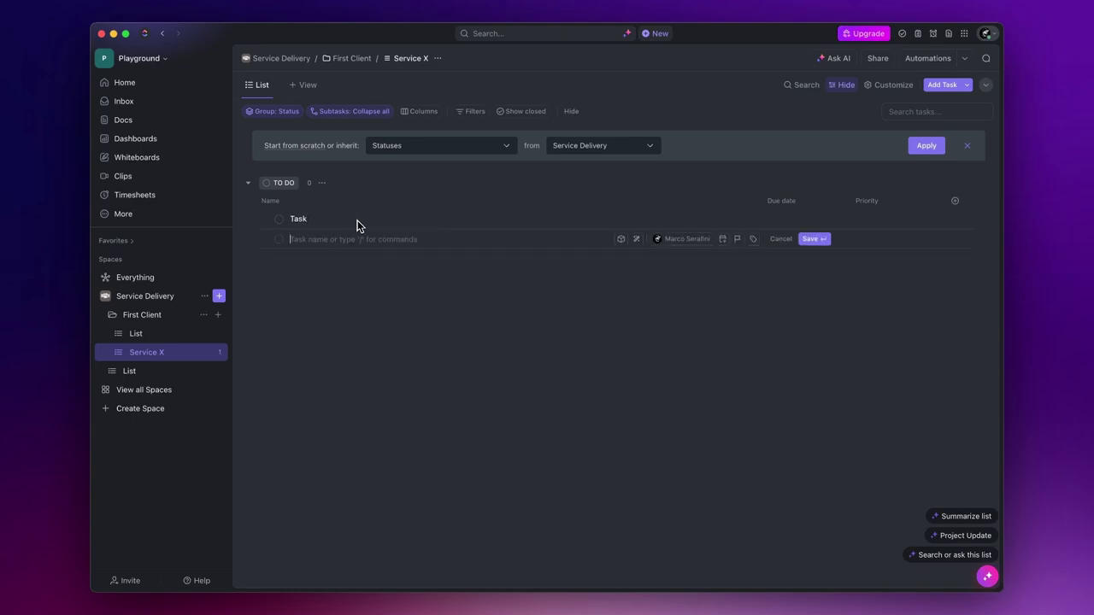
{"action": "left_click", "coordinate": [339, 321]}
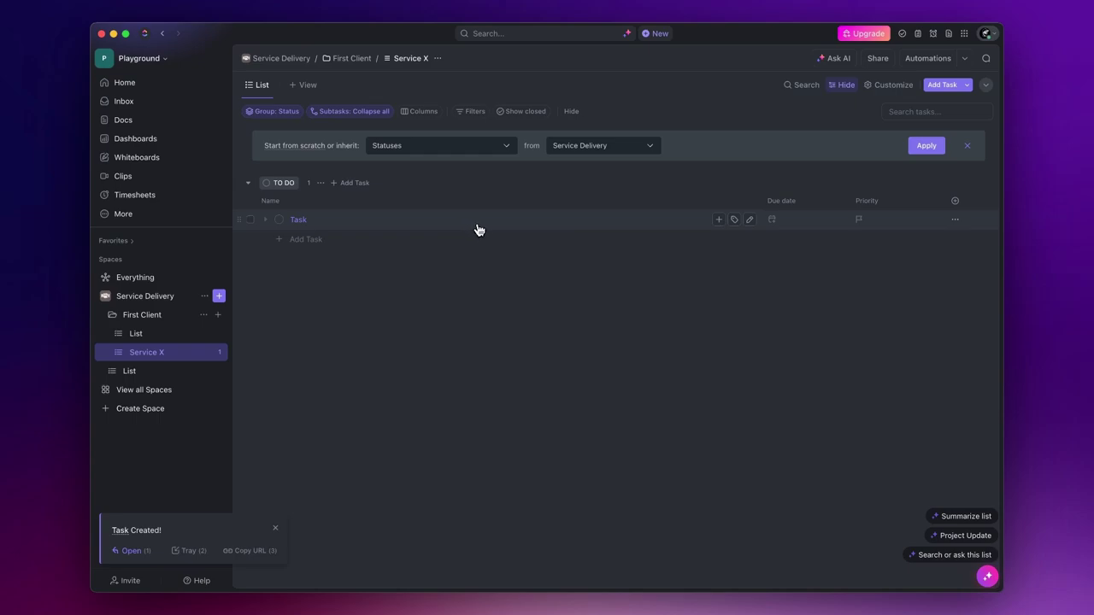
Step: Add two subtasks named Sub One and Sub Two to the task named Task
{"action": "left_click", "coordinate": [720, 221]}
{"action": "type", "text": "Sub One"}
{"action": "key", "text": "Return"}
{"action": "type", "text": "Sub"}
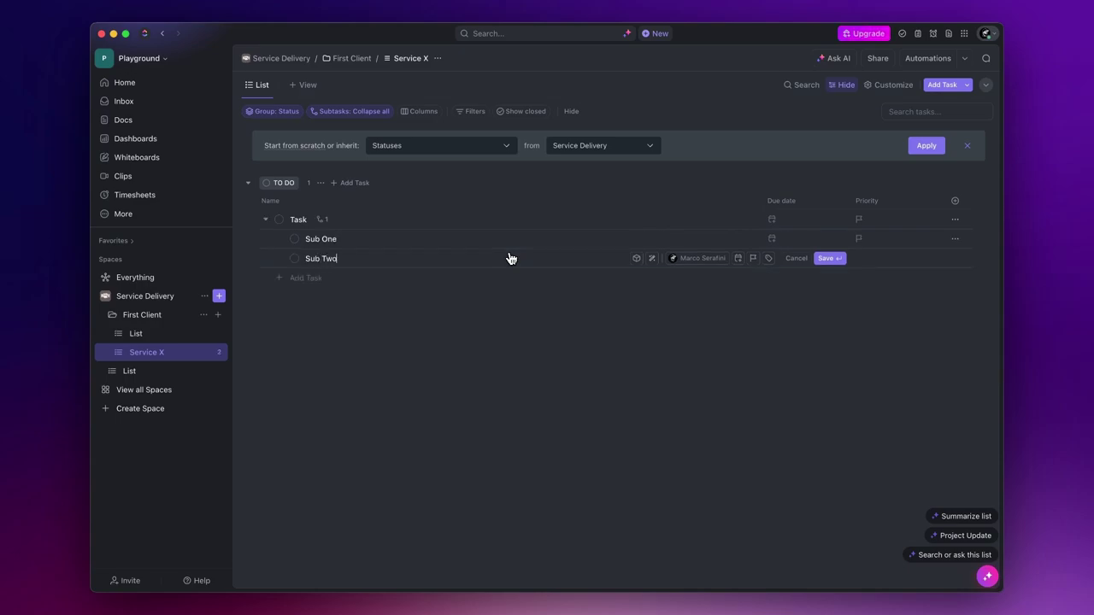
{"action": "type", "text": " Two"}
{"action": "key", "text": "Return"}
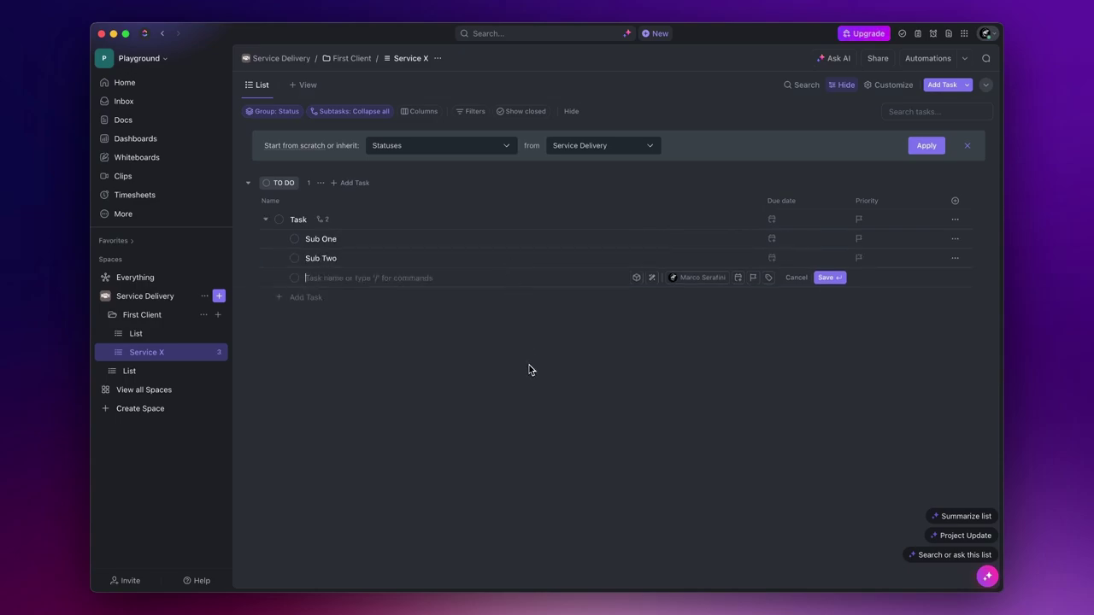
{"action": "key", "text": "Escape"}
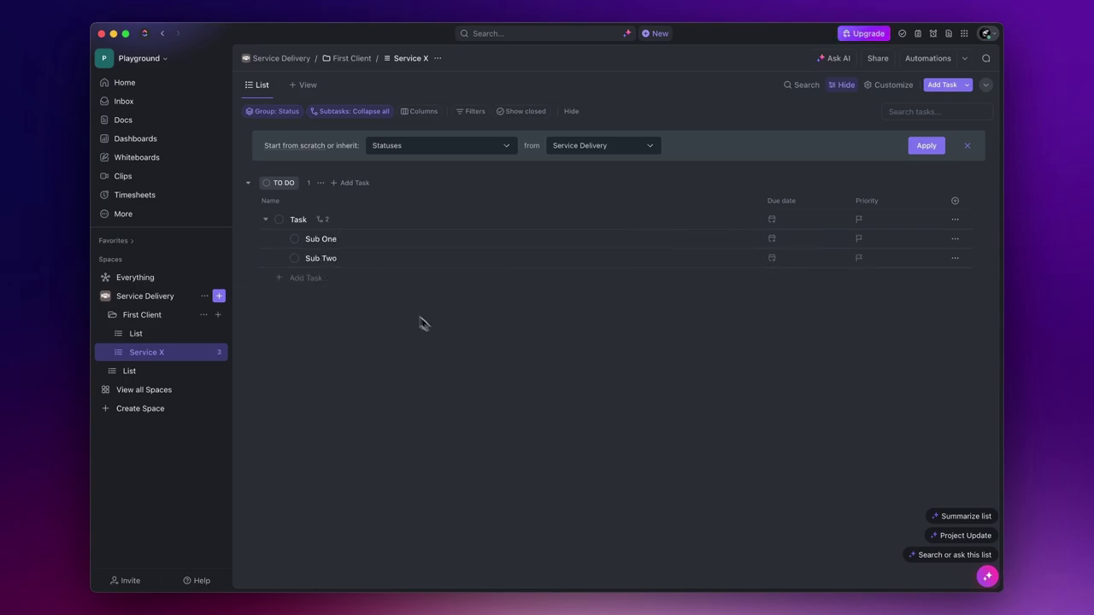
Step: Add a nested subtask named Subsub One under Sub One
{"action": "left_click_drag", "start_coordinate": [340, 244], "coordinate": [513, 261]}
{"action": "left_click", "coordinate": [719, 238]}
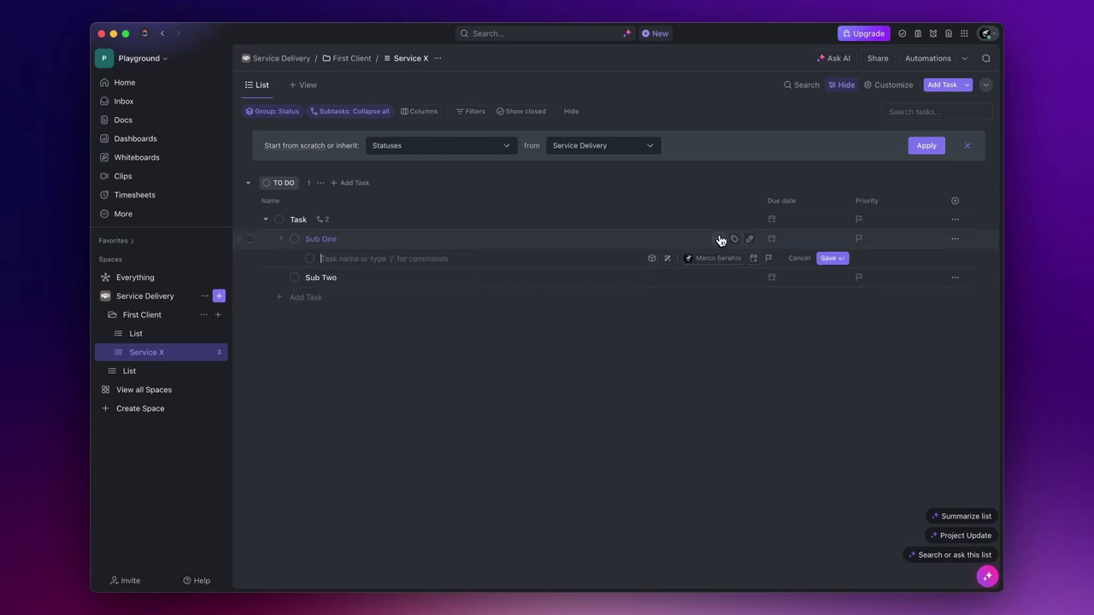
{"action": "type", "text": "Subsub One"}
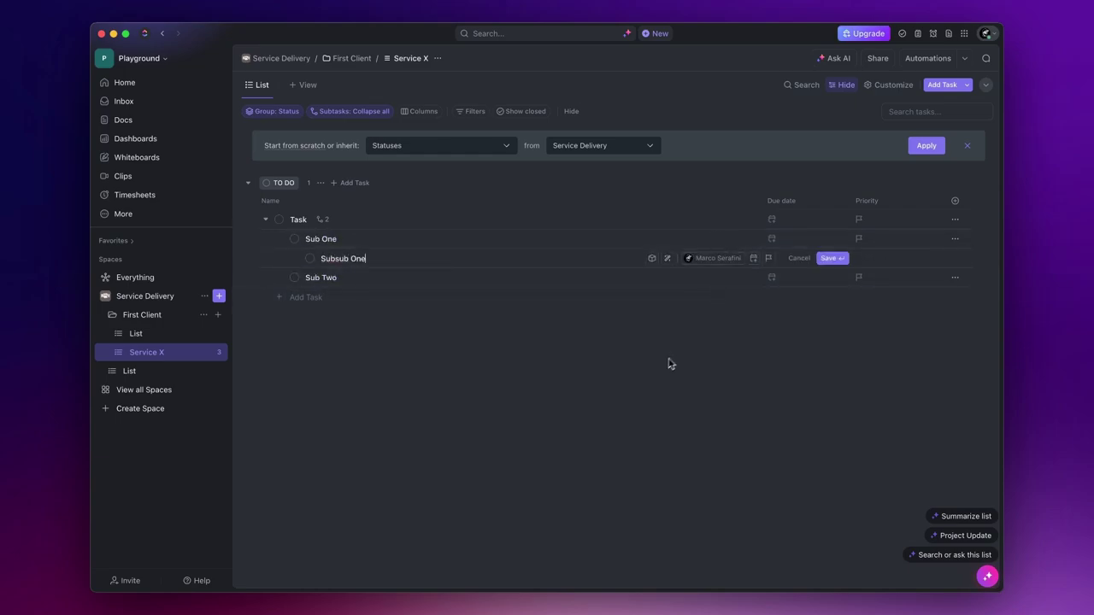
{"action": "key", "text": "Return"}
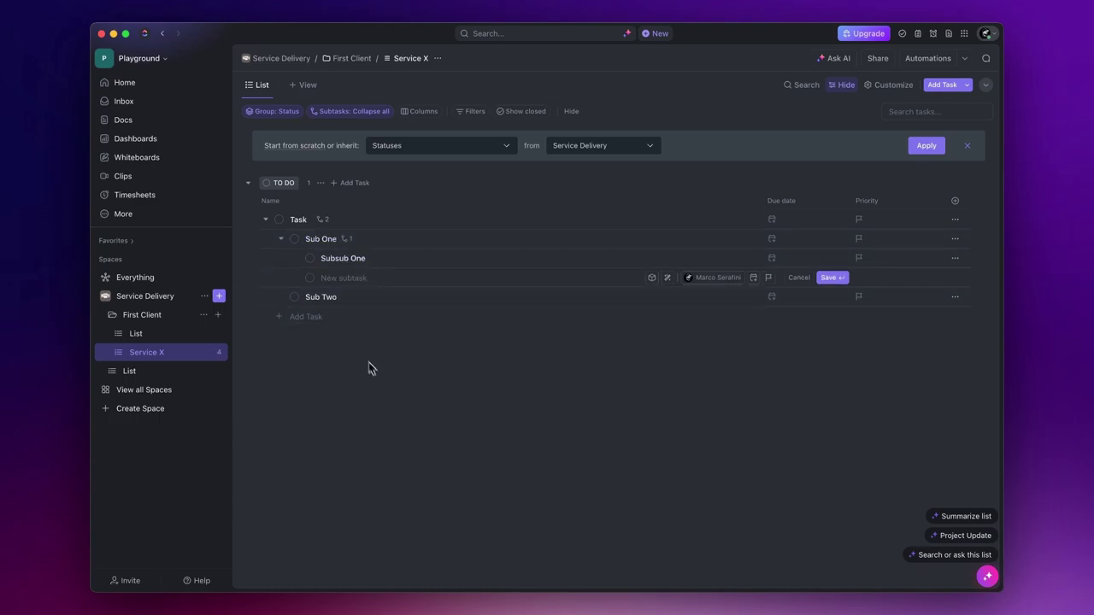
Step: Add a checklist to the Subsub One subtask with the items Item one and Item two
{"action": "left_click", "coordinate": [798, 277]}
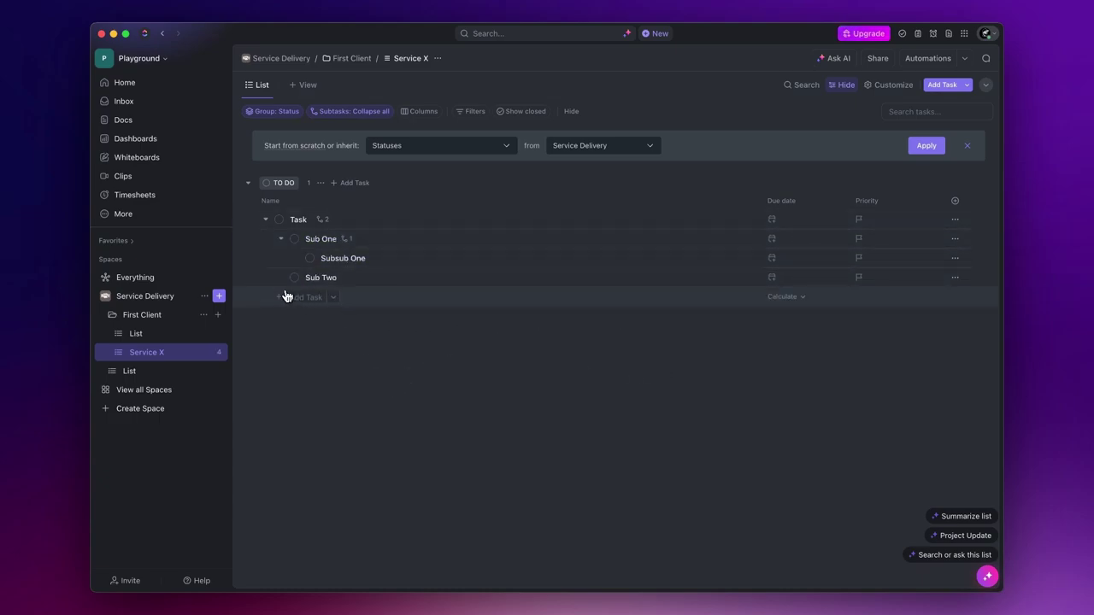
{"action": "left_click", "coordinate": [340, 259]}
{"action": "scroll", "coordinate": [404, 357], "scroll_direction": "down", "scroll_amount": 3}
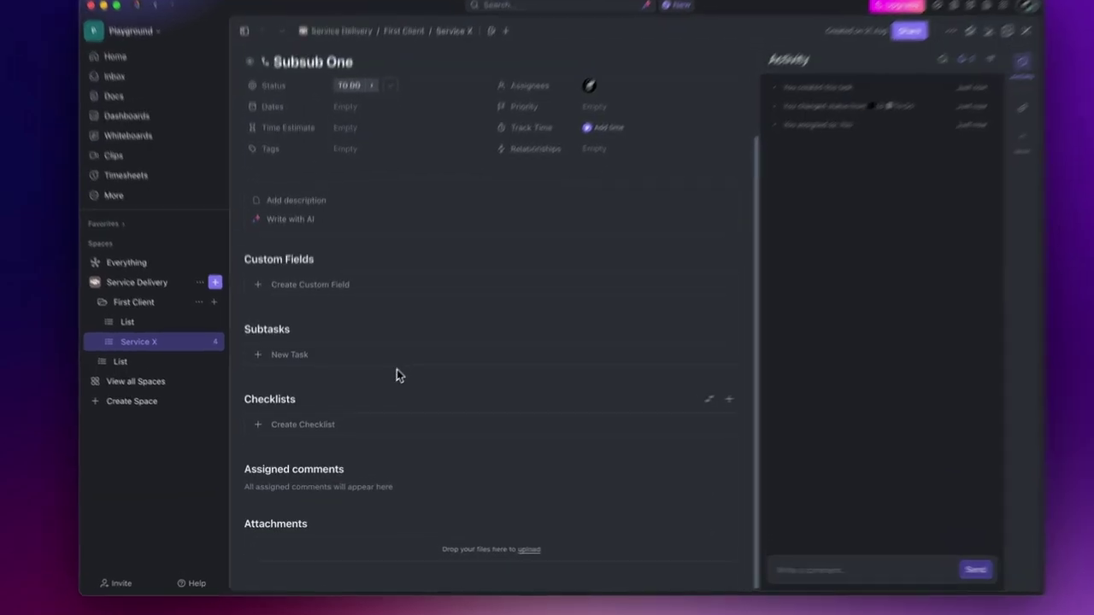
{"action": "left_click", "coordinate": [306, 423]}
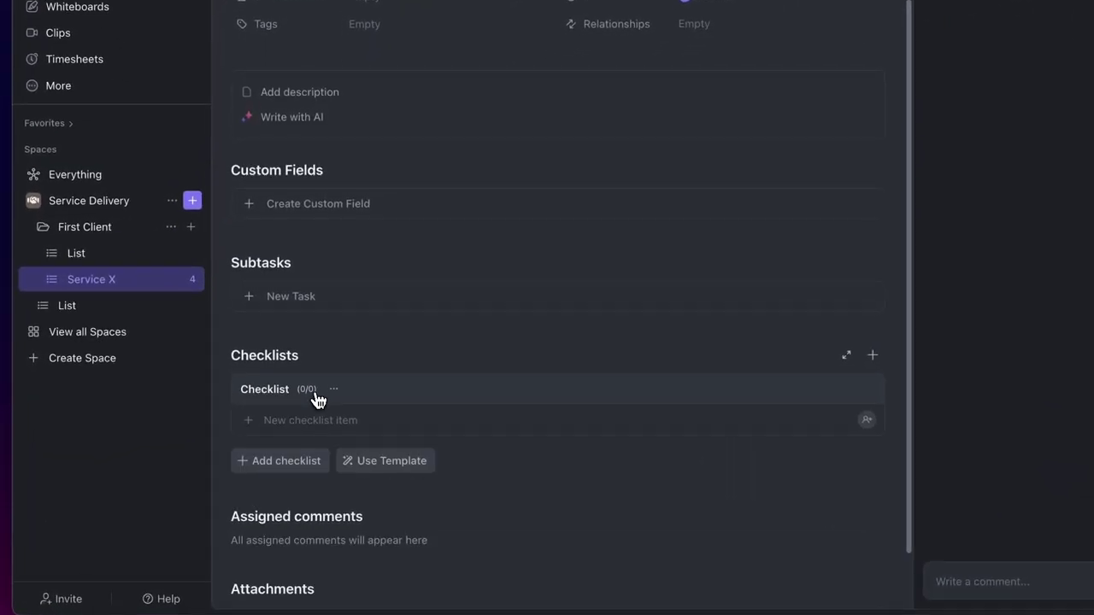
{"action": "type", "text": "Item one"}
{"action": "key", "text": "Return"}
{"action": "type", "text": "Item t"}
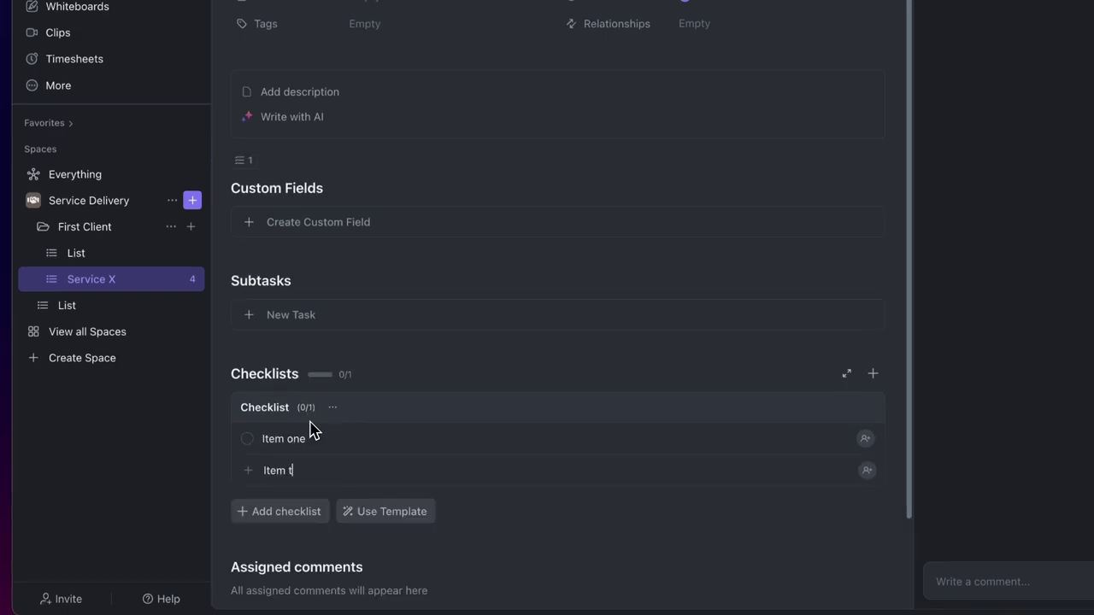
{"action": "type", "text": "wo"}
{"action": "key", "text": "Return"}
{"action": "key", "text": "Escape"}
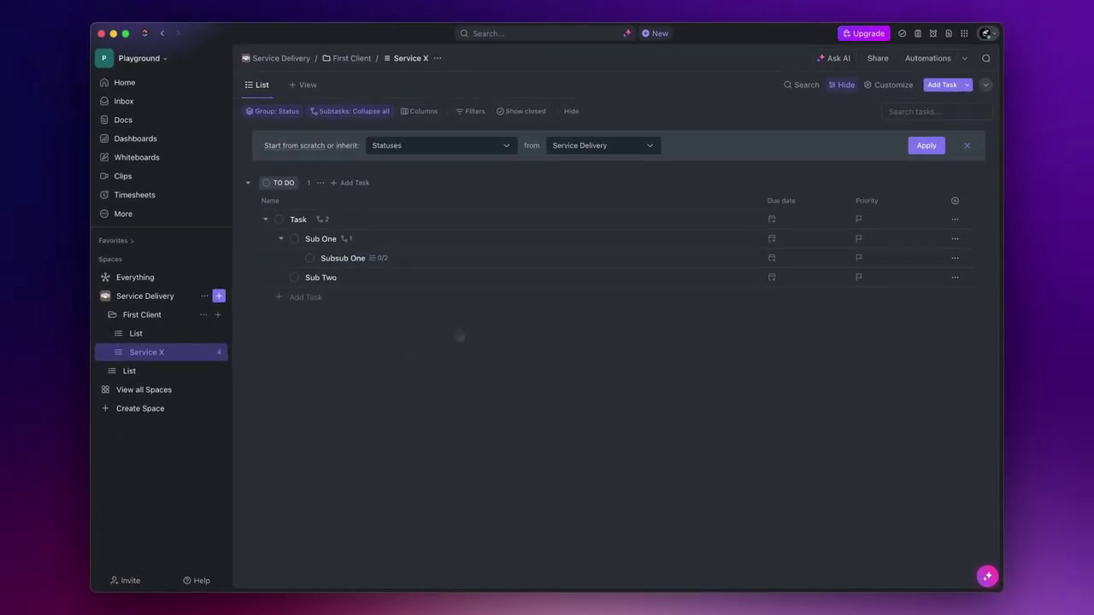
Step: Create a list named Service Y inside the First Client folder
{"action": "left_click", "coordinate": [217, 314]}
{"action": "left_click", "coordinate": [246, 343]}
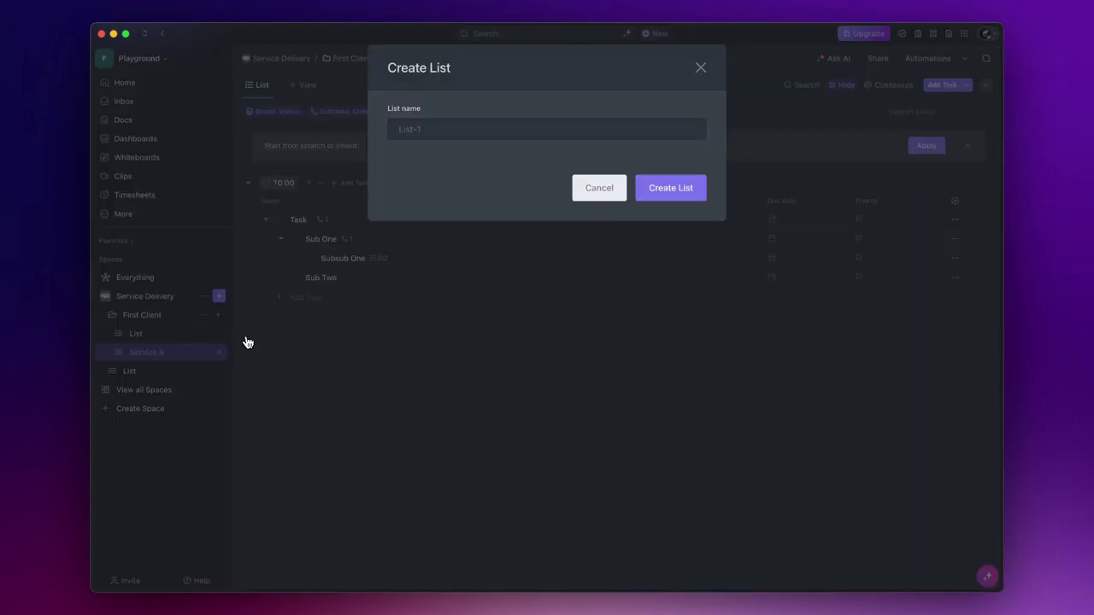
{"action": "type", "text": "Service Y"}
{"action": "left_click", "coordinate": [647, 188]}
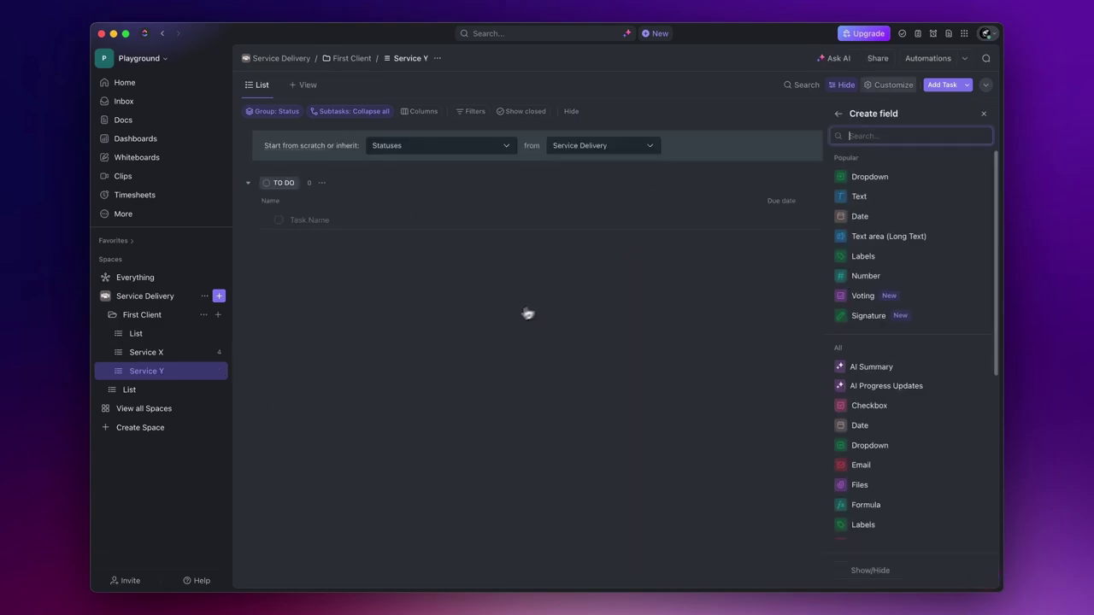
Step: Add three tasks named Task One, Task Two and Task Three to the Service Y list
{"action": "left_click", "coordinate": [362, 220]}
{"action": "type", "text": "Task One"}
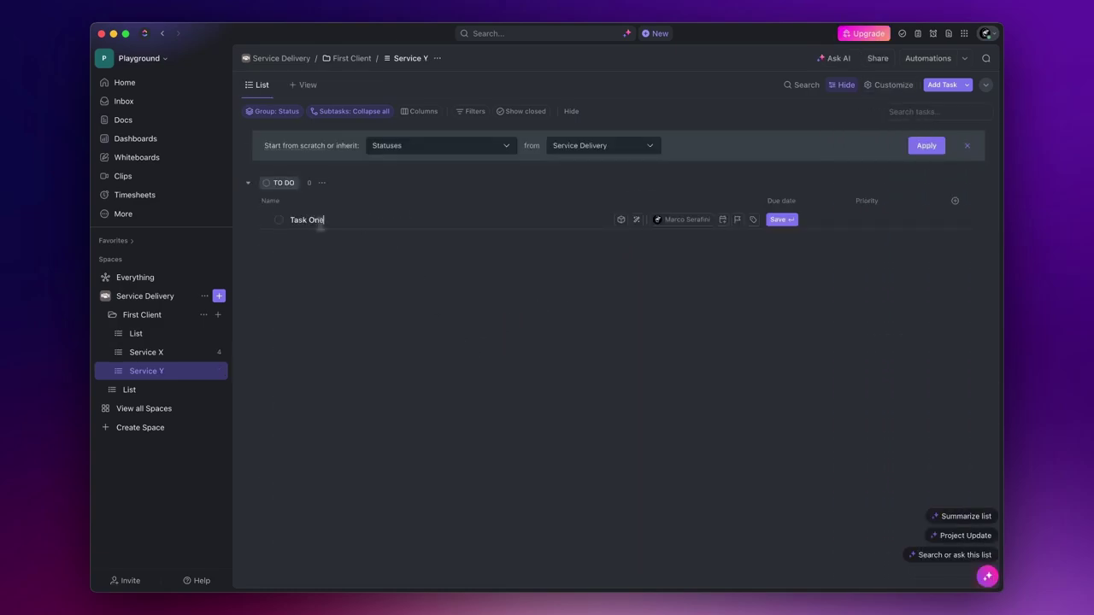
{"action": "key", "text": "Return"}
{"action": "type", "text": "Task Two"}
{"action": "key", "text": "Return"}
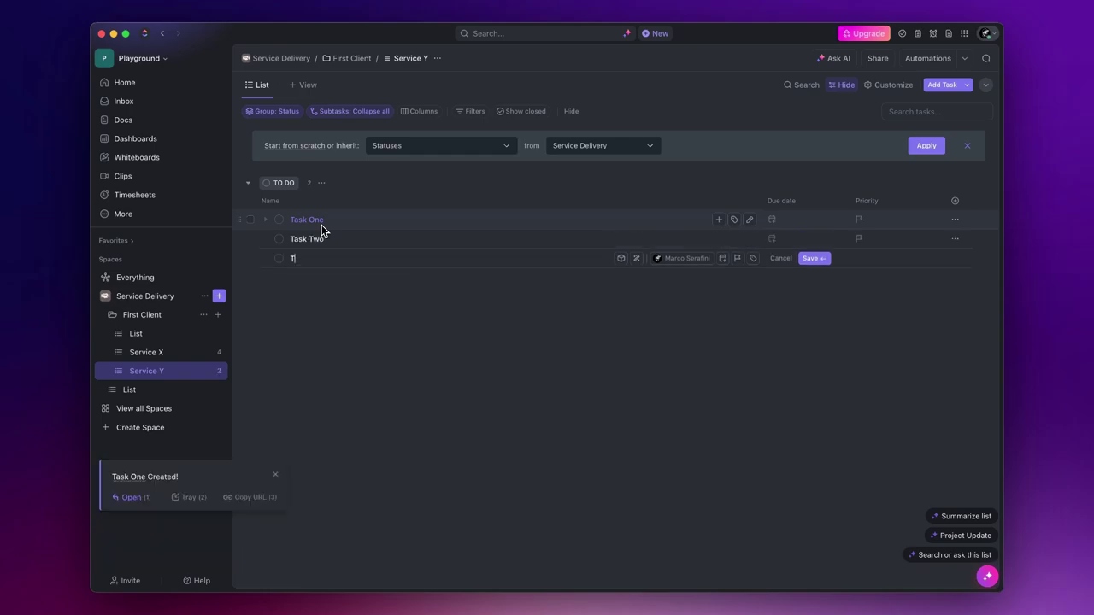
{"action": "type", "text": "Task Three"}
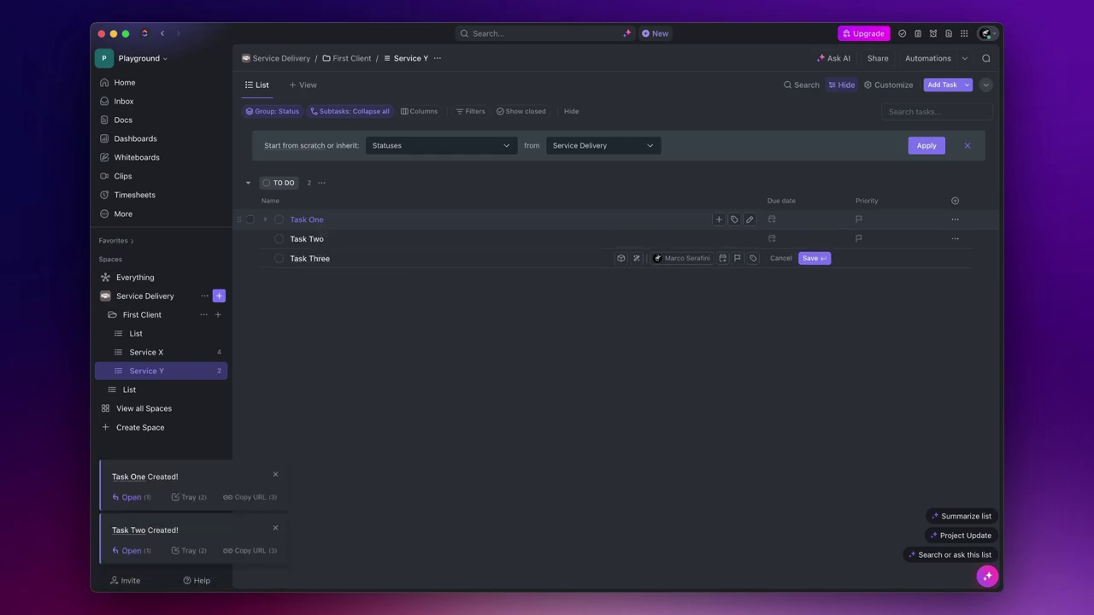
{"action": "key", "text": "Return"}
Step: Add two subtasks named Sub One and Sub Two under Task Two in the Service Y list
{"action": "left_click", "coordinate": [266, 248]}
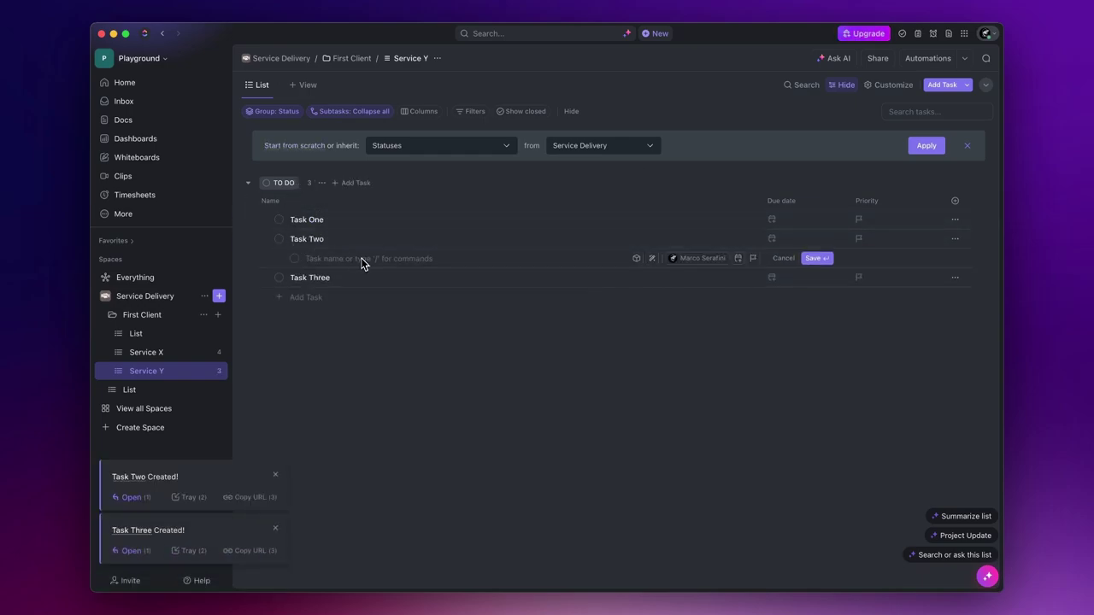
{"action": "type", "text": "Sub One"}
{"action": "key", "text": "Return"}
{"action": "type", "text": "Sub Two"}
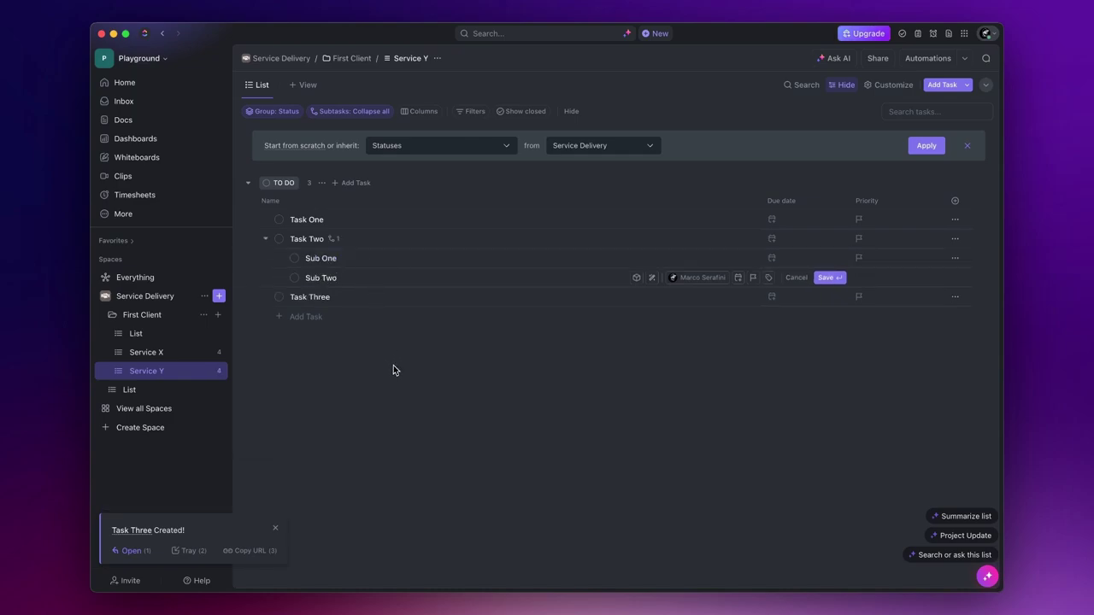
{"action": "key", "text": "Return"}
{"action": "left_click", "coordinate": [797, 297]}
Step: Create a folder named Second Client in the Service Delivery space
{"action": "left_click", "coordinate": [219, 296]}
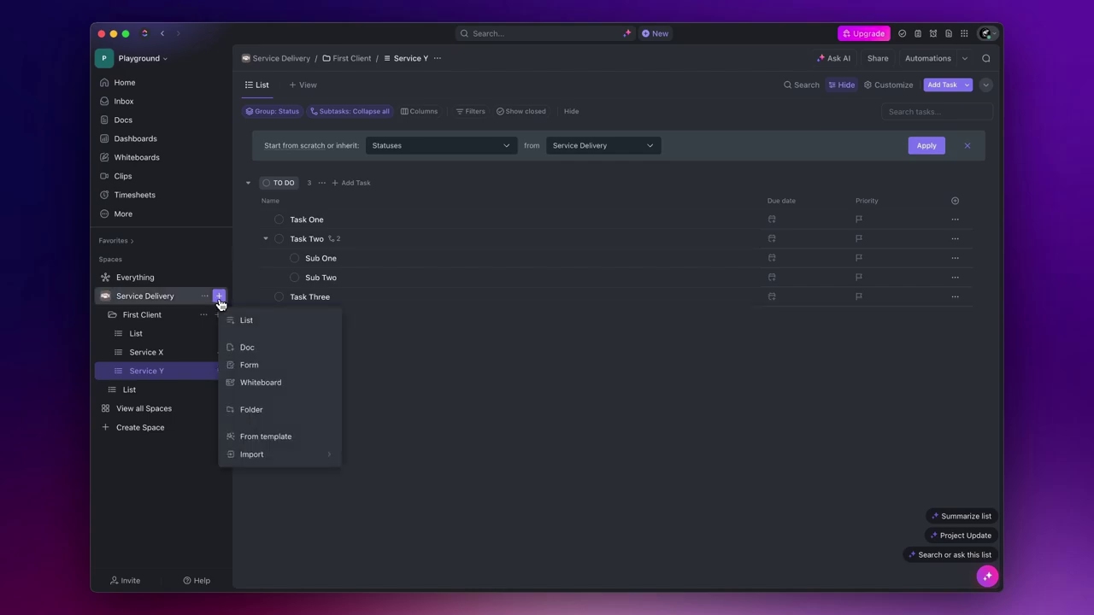
{"action": "left_click", "coordinate": [256, 412]}
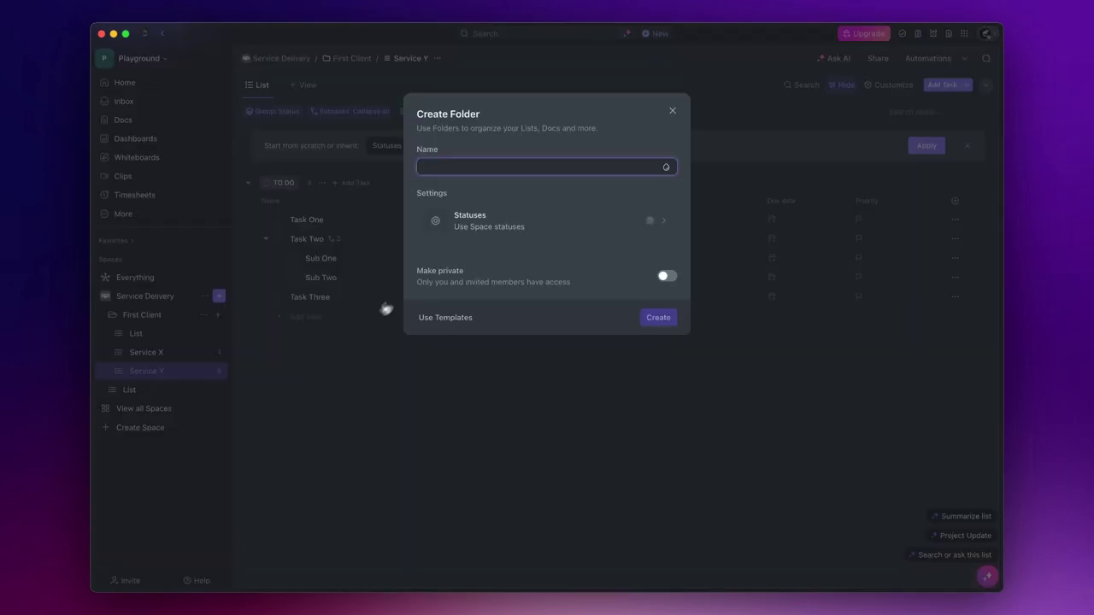
{"action": "type", "text": "Second Client"}
{"action": "left_click", "coordinate": [658, 317]}
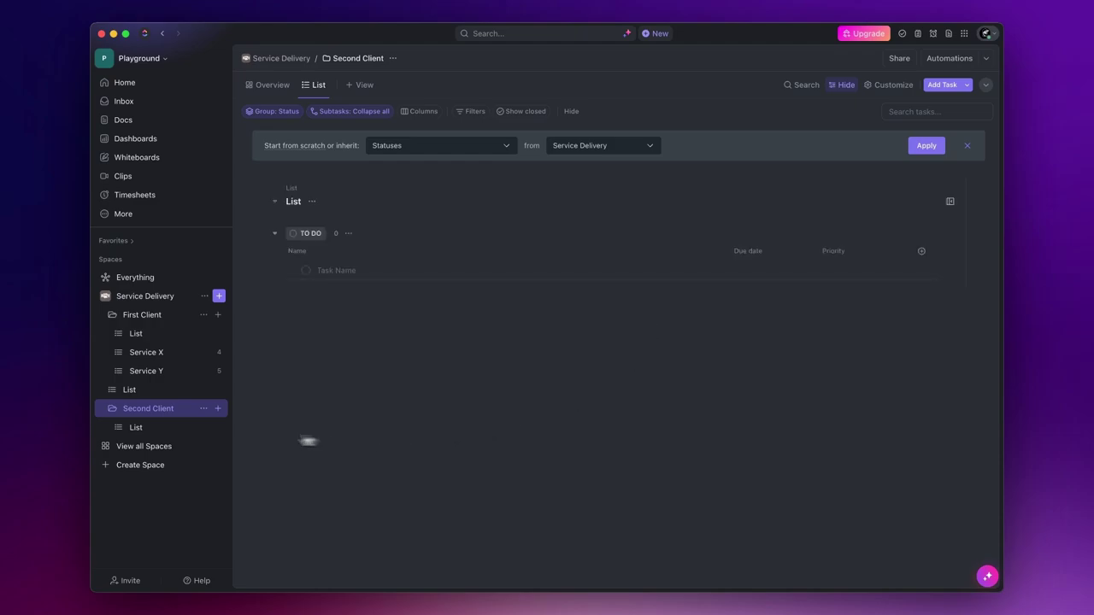
Step: Add three tasks named Task A, Task B and Task C to the list inside the Second Client folder
{"action": "left_click", "coordinate": [197, 434]}
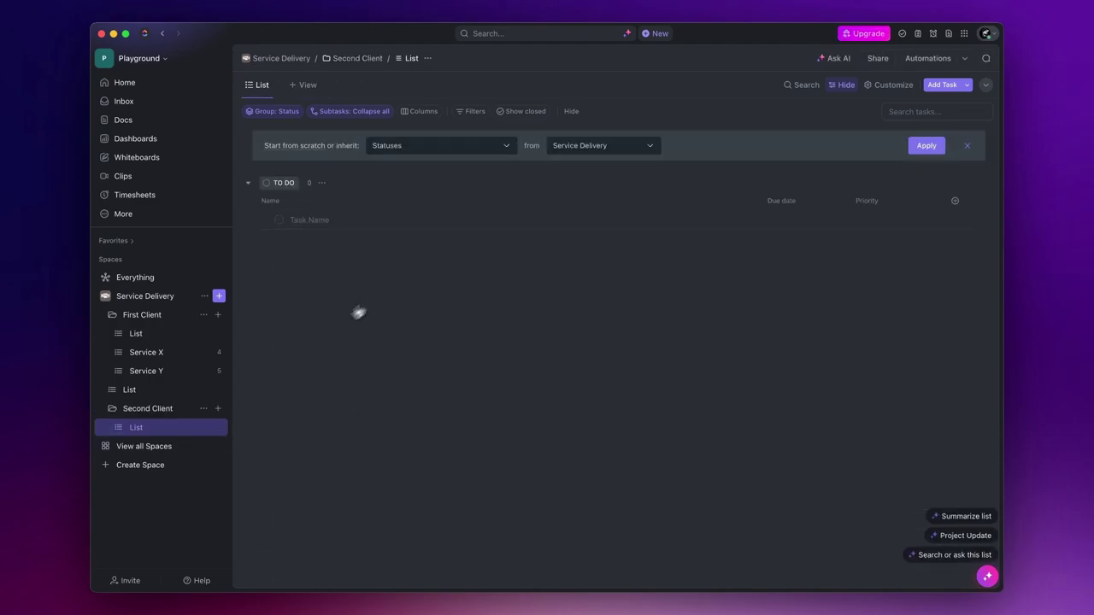
{"action": "left_click", "coordinate": [350, 220]}
{"action": "type", "text": "Task A"}
{"action": "key", "text": "Return"}
{"action": "type", "text": "Task B"}
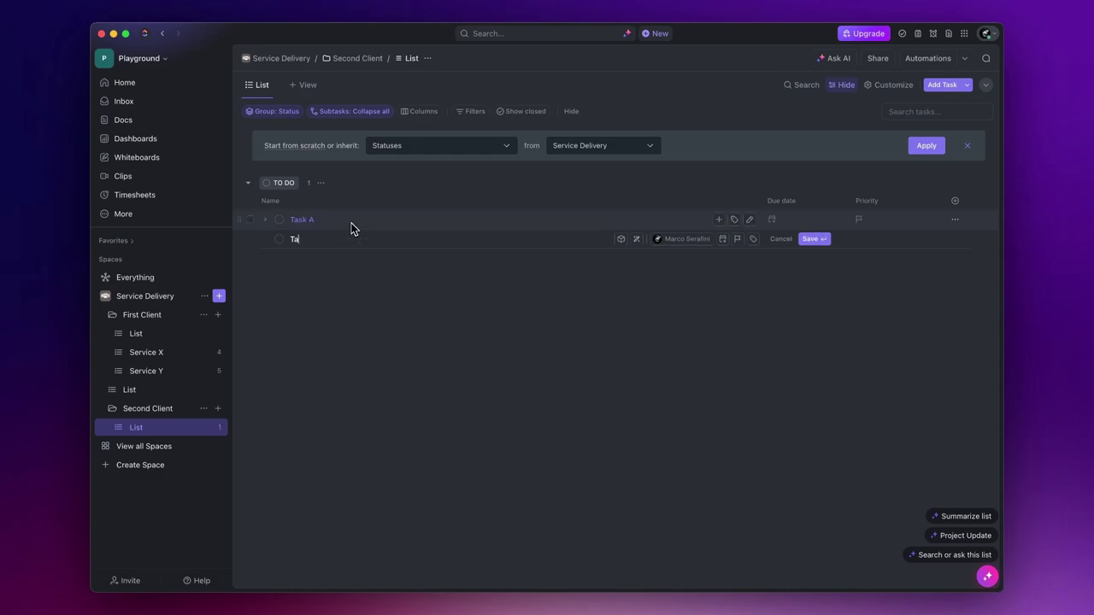
{"action": "key", "text": "Return"}
{"action": "type", "text": "Task C"}
{"action": "key", "text": "Return"}
{"action": "key", "text": "Escape"}
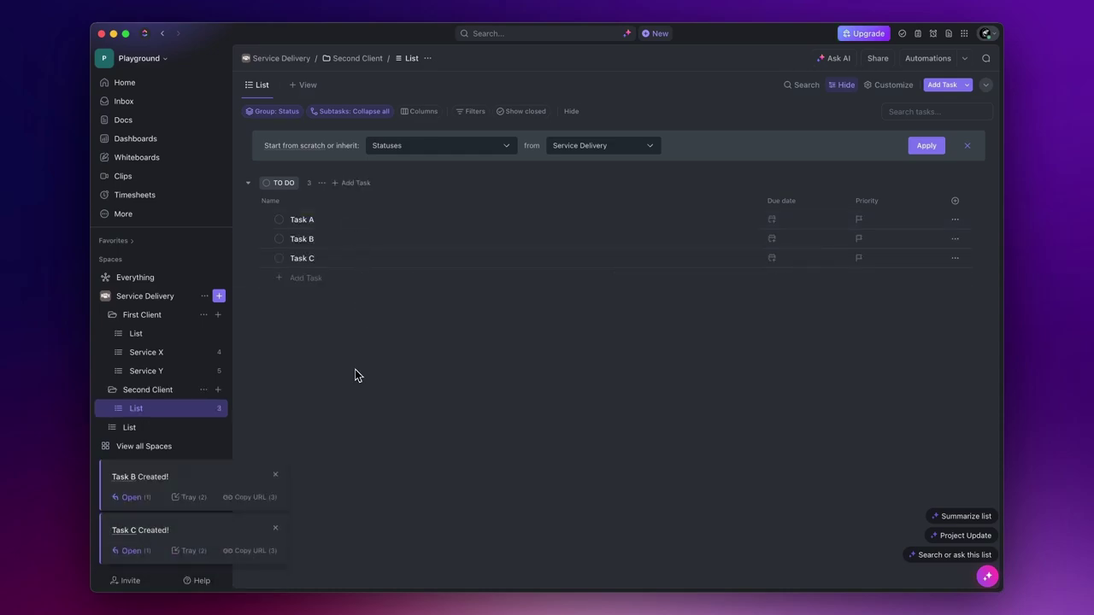
Step: Set the status of Task One in the Service Y list to Complete
{"action": "left_click", "coordinate": [155, 370]}
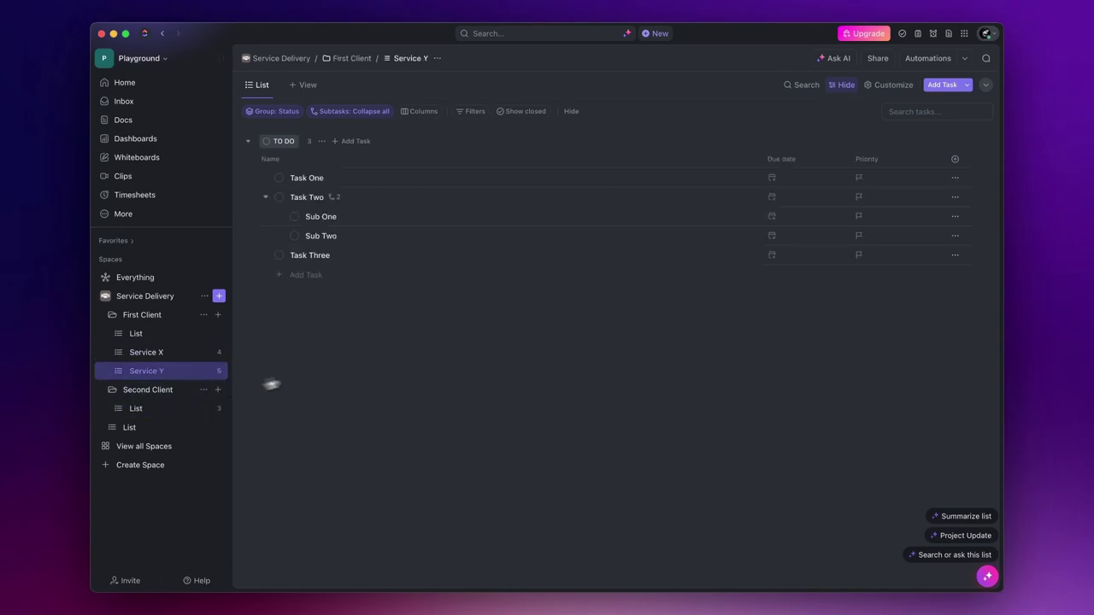
{"action": "left_click", "coordinate": [280, 179]}
{"action": "left_click", "coordinate": [301, 315]}
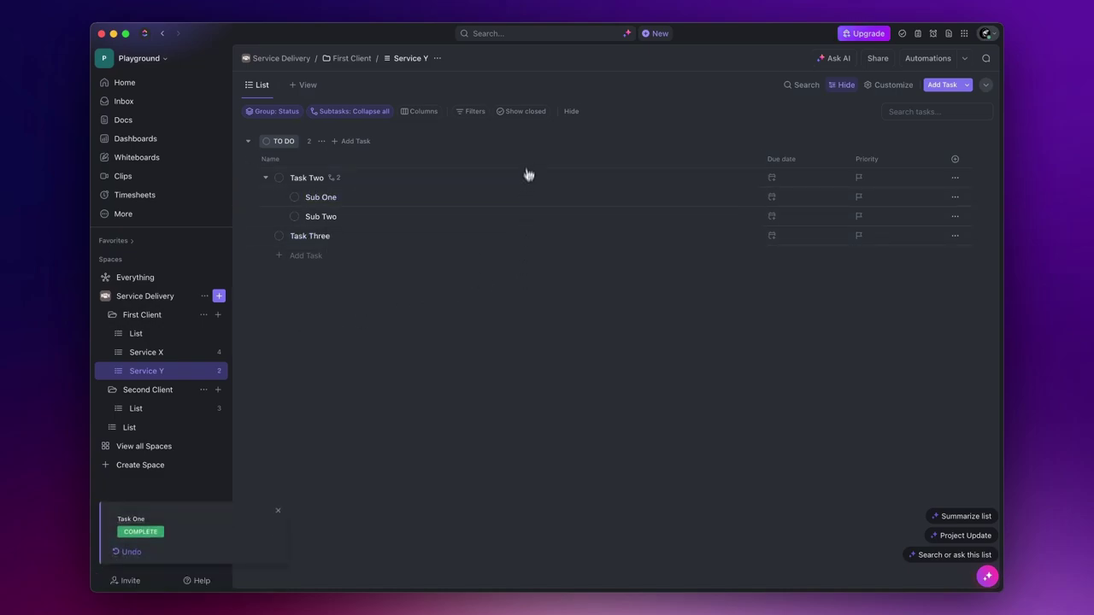
Step: Show closed tasks and closed subtasks in the Service Y list view and save the view
{"action": "left_click", "coordinate": [523, 113]}
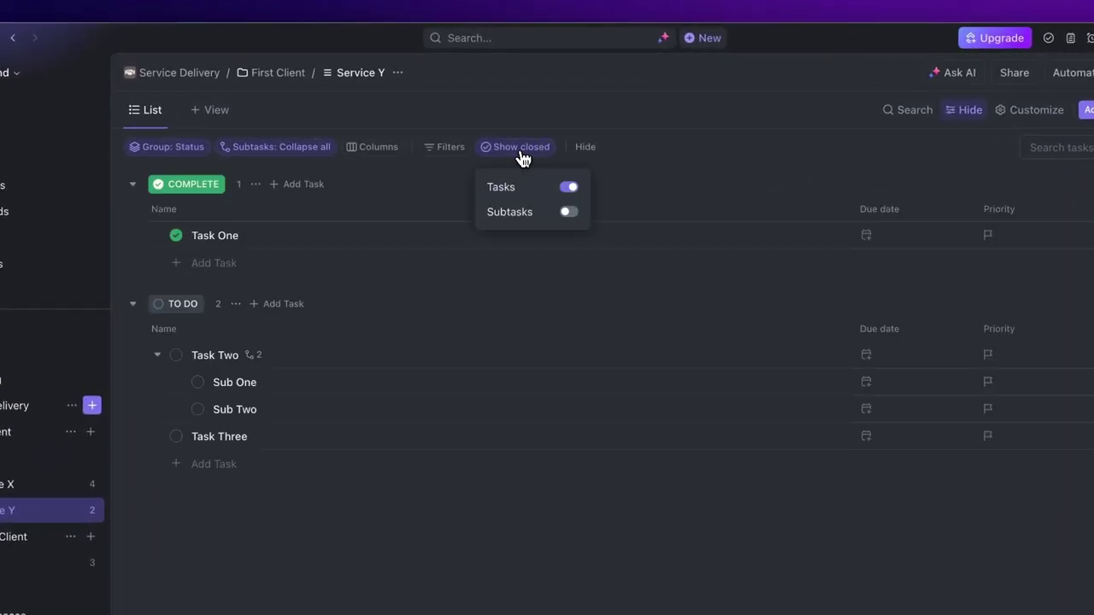
{"action": "left_click", "coordinate": [569, 212]}
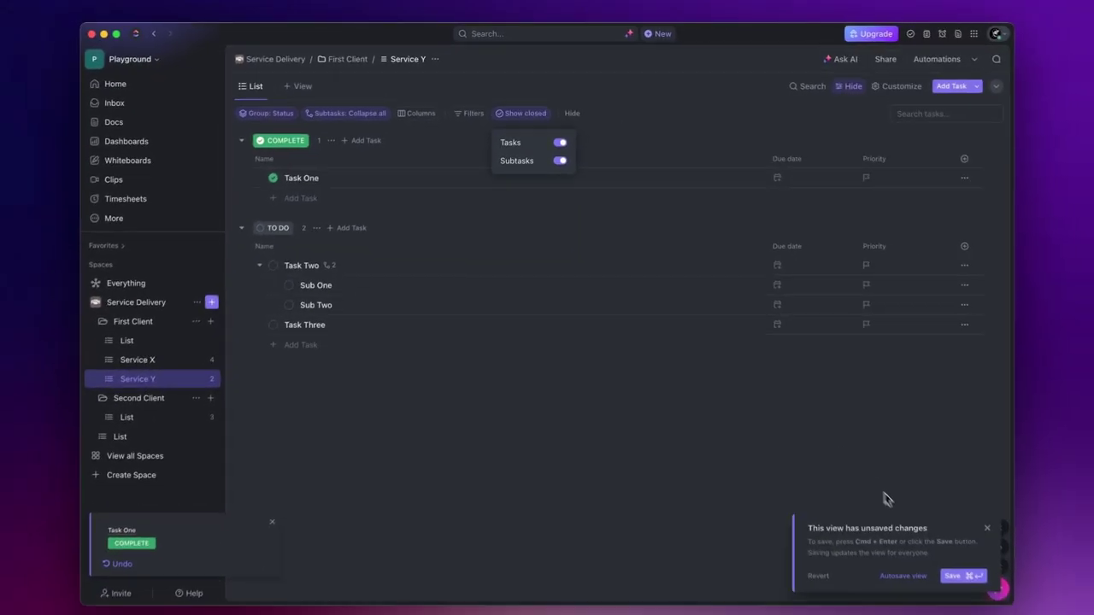
{"action": "left_click", "coordinate": [952, 575]}
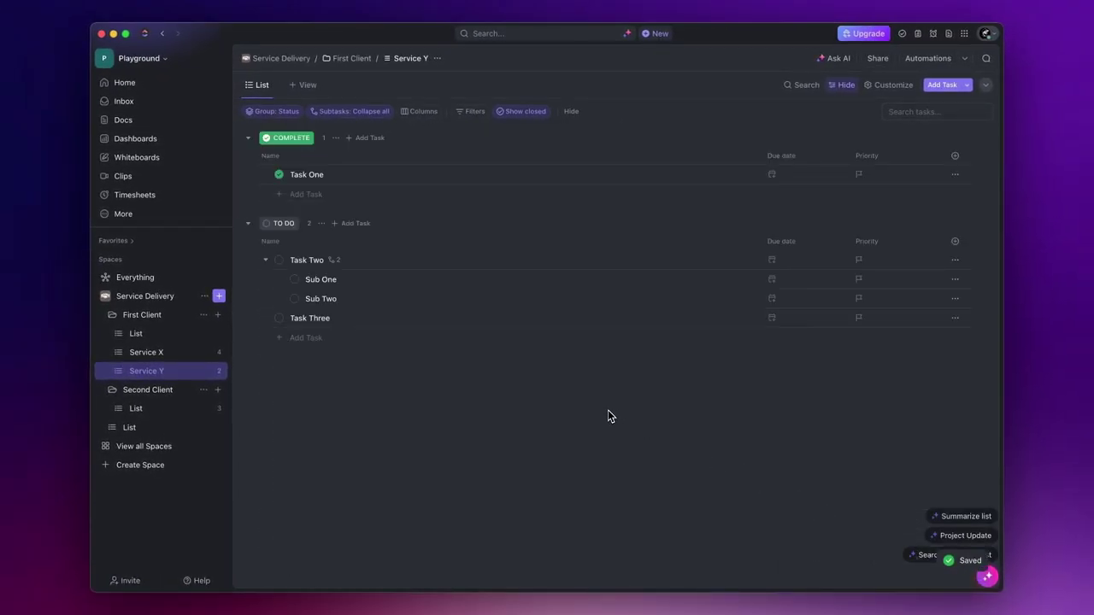
Step: Set Task Two and its subtask Sub Two to In Progress, and its subtask Sub One to Complete
{"action": "left_click", "coordinate": [279, 259]}
{"action": "left_click", "coordinate": [314, 381]}
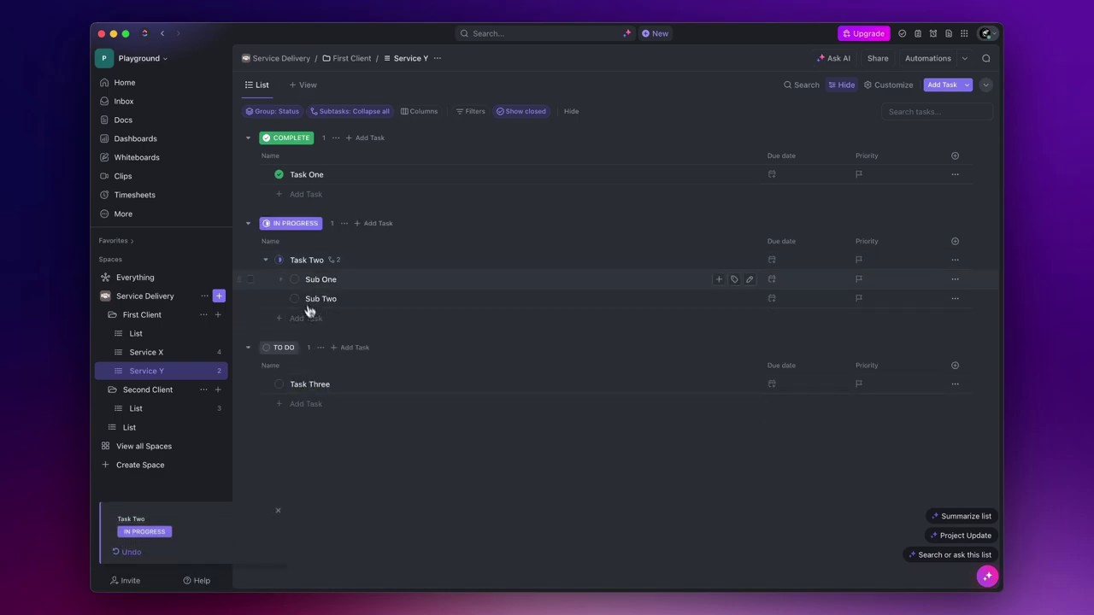
{"action": "left_click", "coordinate": [295, 279]}
{"action": "left_click", "coordinate": [329, 418]}
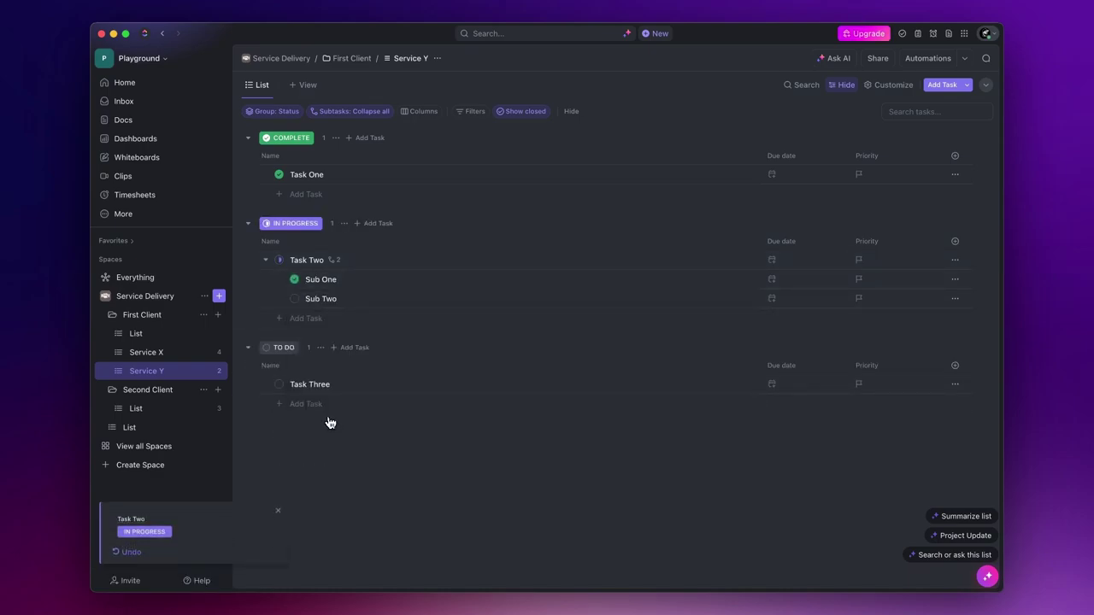
{"action": "left_click", "coordinate": [294, 298]}
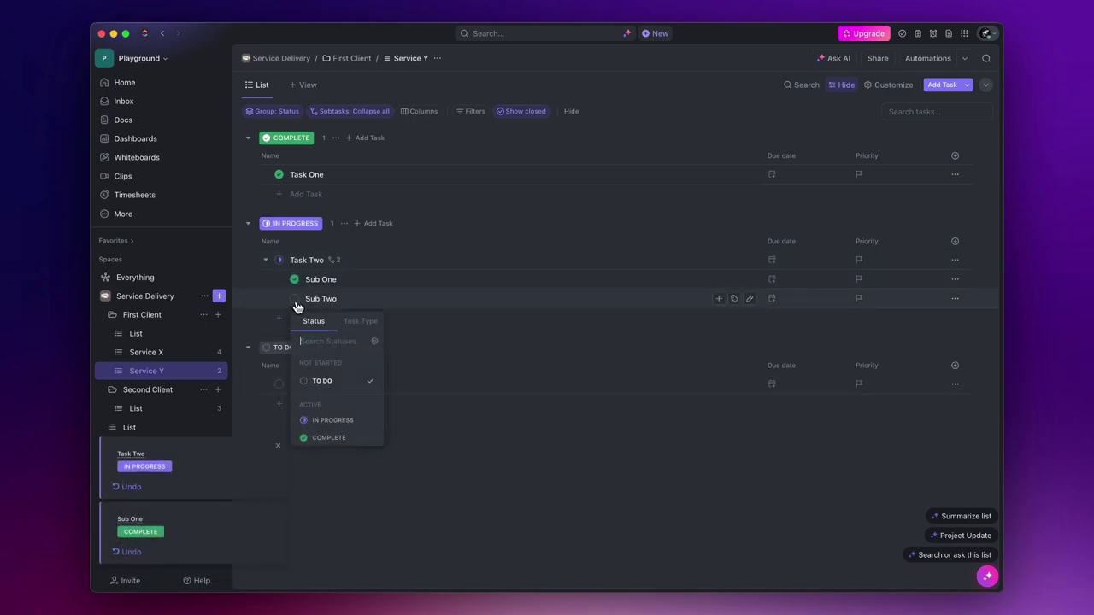
{"action": "left_click", "coordinate": [332, 419]}
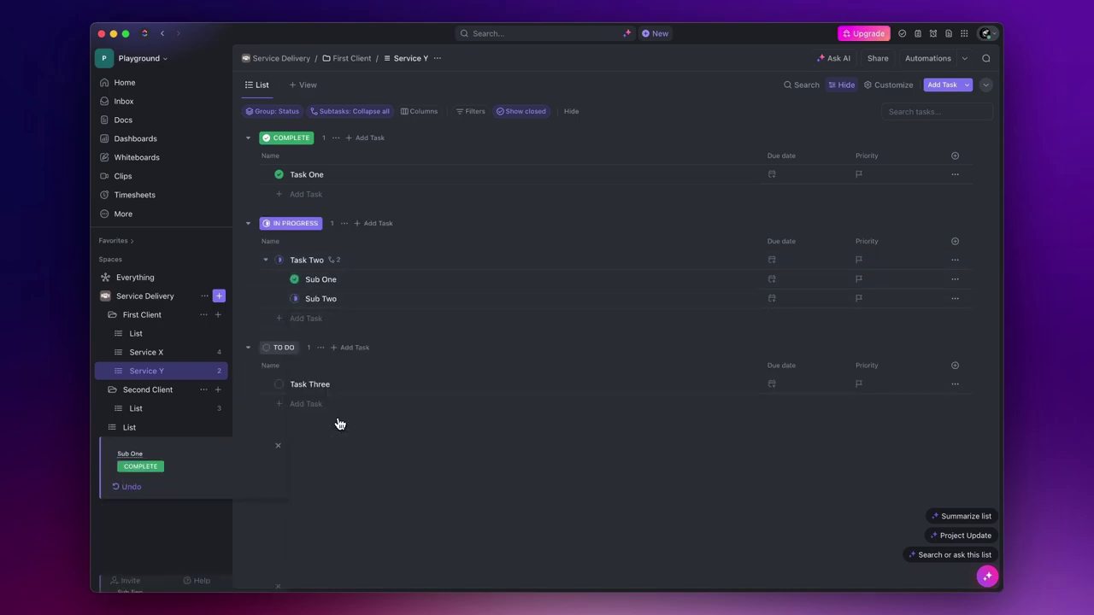
{"action": "left_click", "coordinate": [278, 445]}
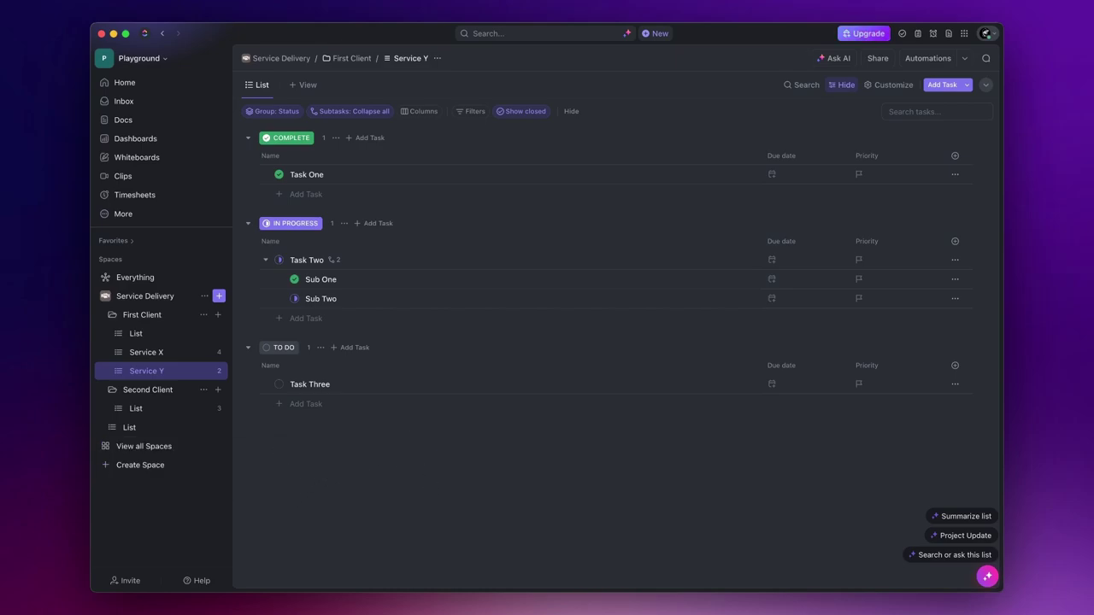
Step: Set the Service Y view's status grouping to descending order and save the view
{"action": "left_click", "coordinate": [284, 114]}
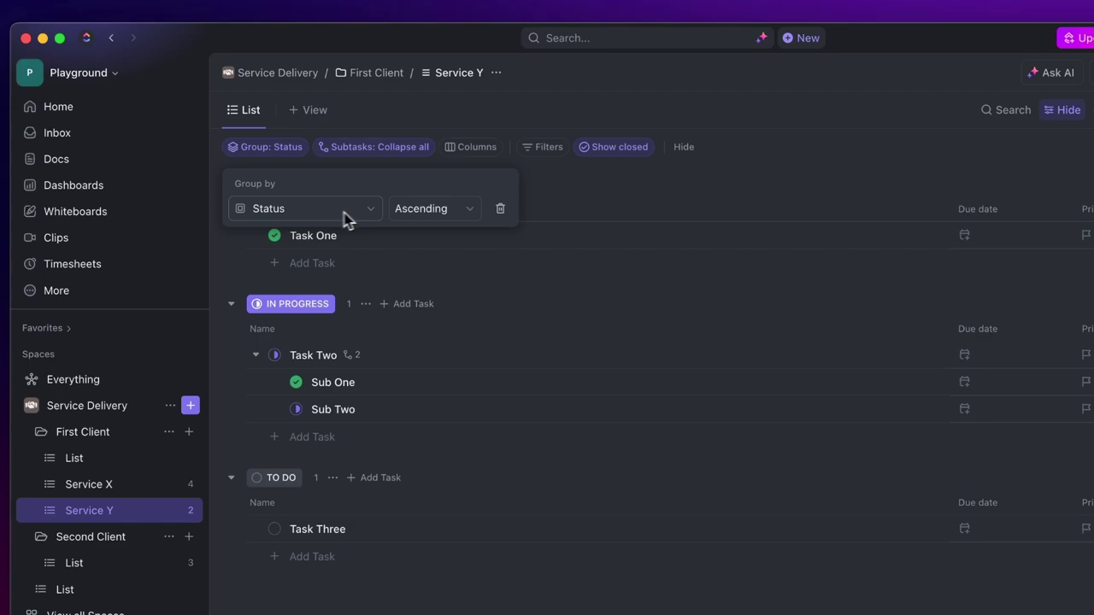
{"action": "left_click", "coordinate": [455, 215]}
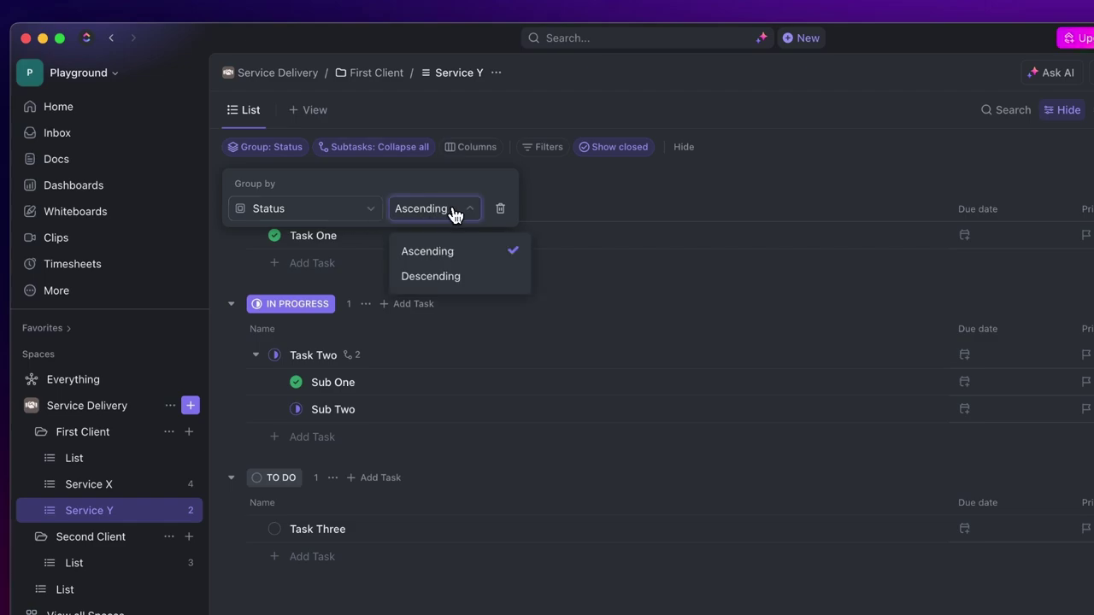
{"action": "left_click", "coordinate": [431, 276]}
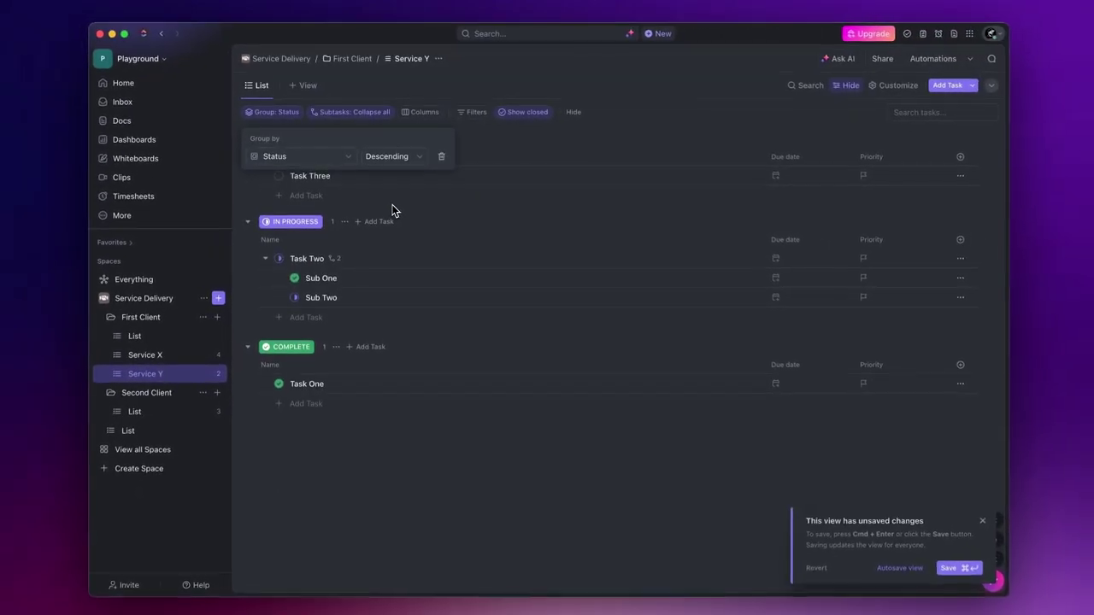
{"action": "left_click", "coordinate": [633, 607]}
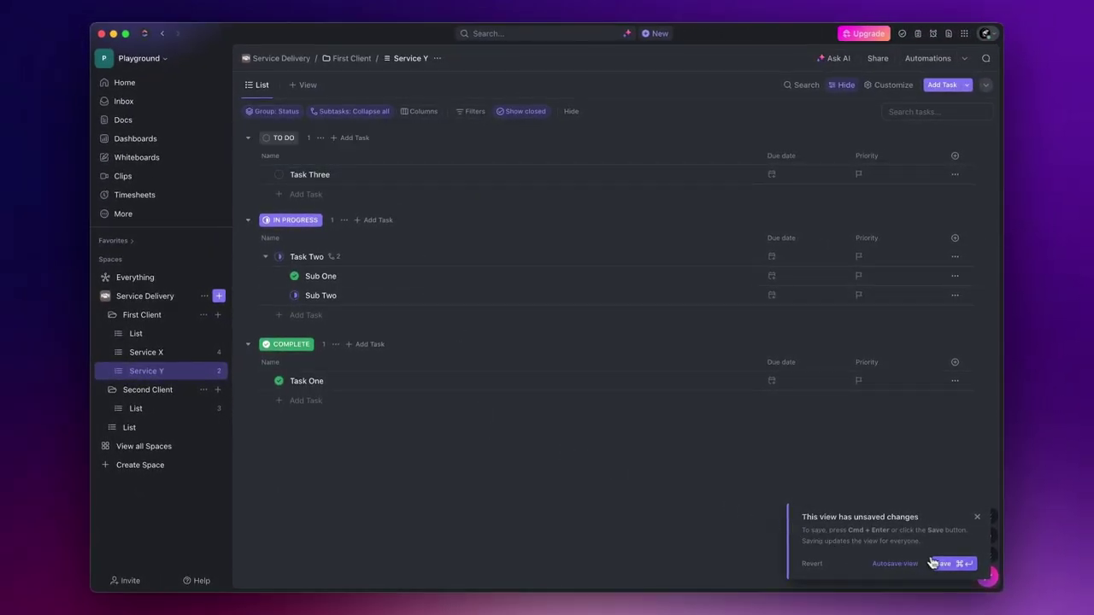
{"action": "left_click", "coordinate": [942, 563]}
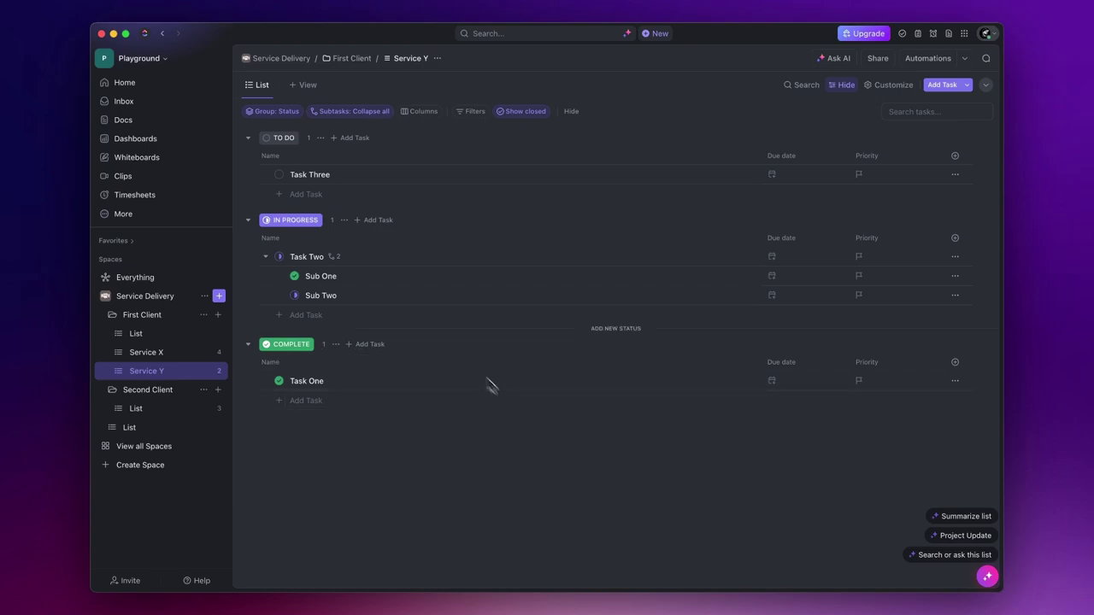
{"action": "left_click", "coordinate": [285, 177]}
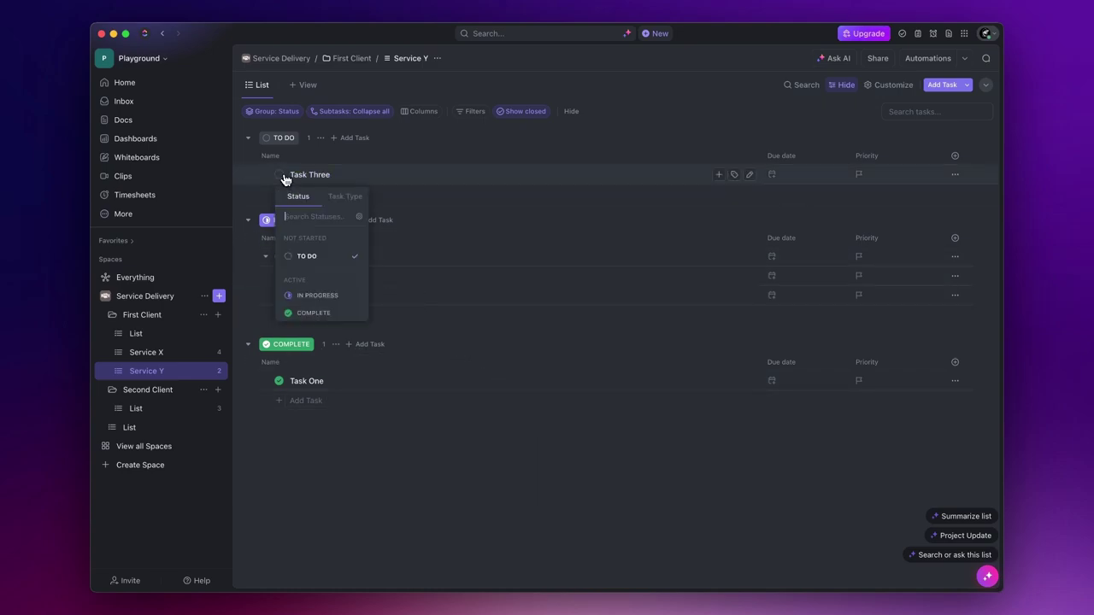
{"action": "left_click", "coordinate": [322, 453]}
{"action": "left_click", "coordinate": [295, 296]}
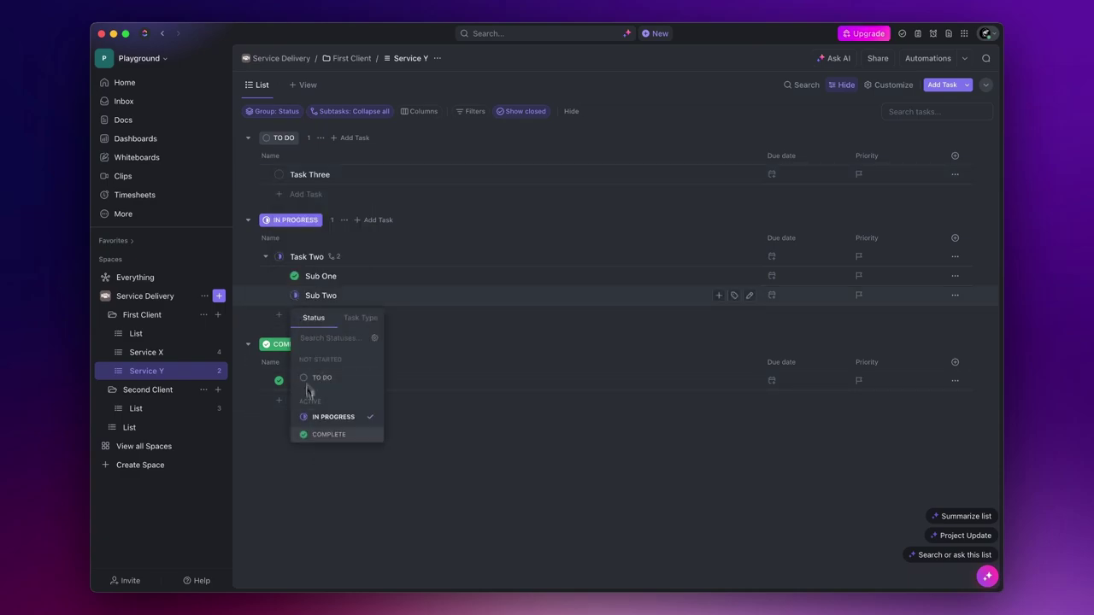
{"action": "left_click", "coordinate": [315, 510]}
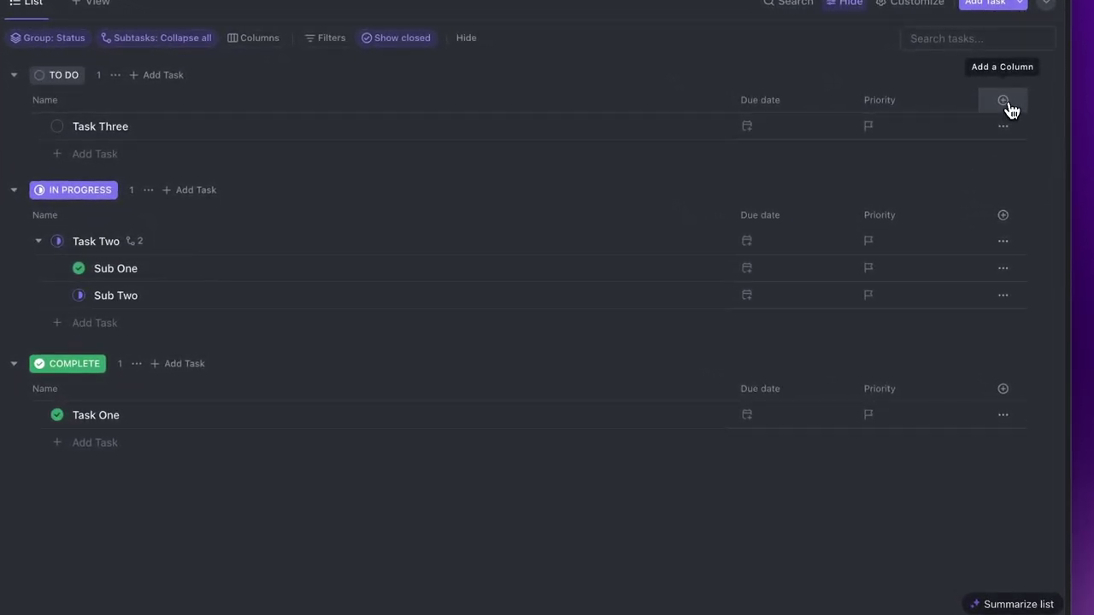
Step: Start a new dropdown custom field named Service Stage as a column in the Service Y list
{"action": "left_click", "coordinate": [1008, 108]}
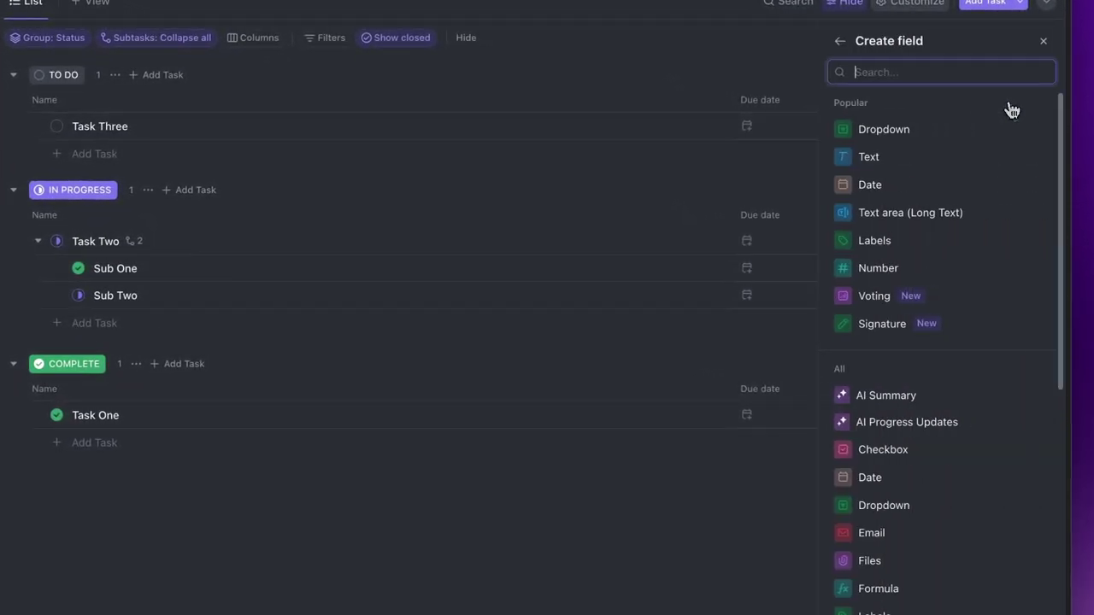
{"action": "scroll", "coordinate": [935, 243], "scroll_direction": "down", "scroll_amount": 4}
{"action": "scroll", "coordinate": [935, 246], "scroll_direction": "down", "scroll_amount": 2}
{"action": "scroll", "coordinate": [935, 246], "scroll_direction": "up", "scroll_amount": 5}
{"action": "scroll", "coordinate": [935, 246], "scroll_direction": "up", "scroll_amount": 2}
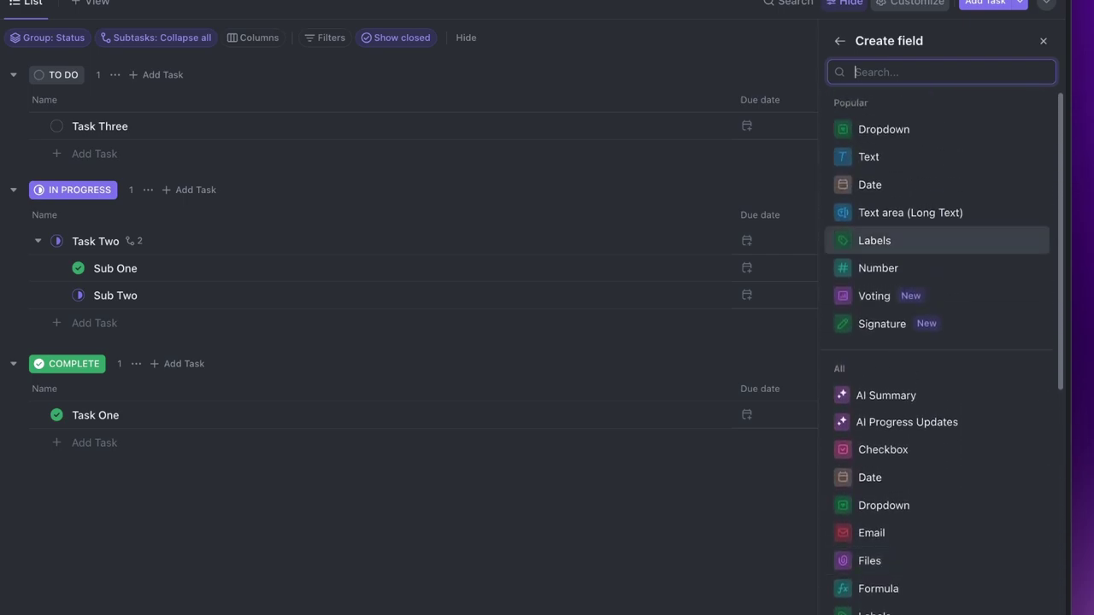
{"action": "left_click", "coordinate": [909, 129]}
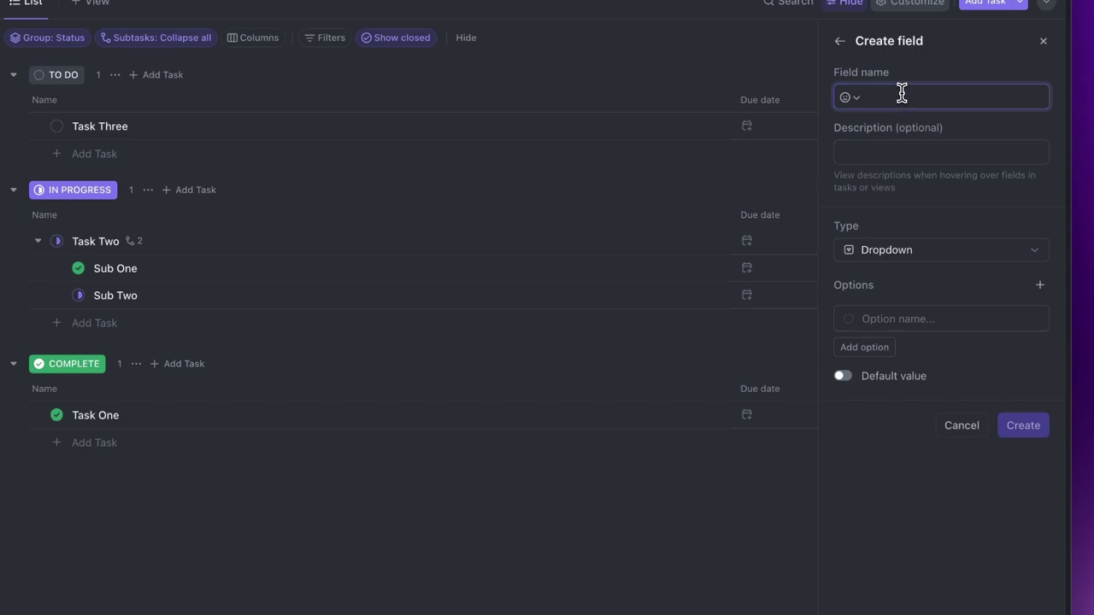
{"action": "type", "text": "Service Stage"}
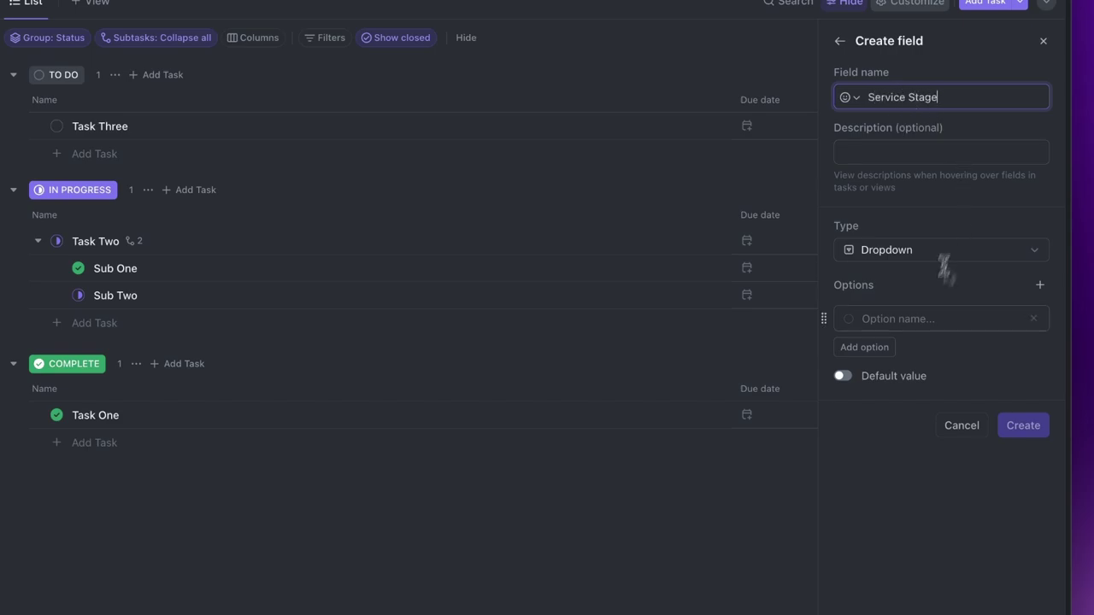
Step: Add the dropdown options ONBOARDING, PROJECT EXECUTION, PROJECT CLOSURE, HANDOFF and FOLLOW-UP to the Service Stage field
{"action": "left_click", "coordinate": [902, 319]}
{"action": "key", "text": "Caps_Lock"}
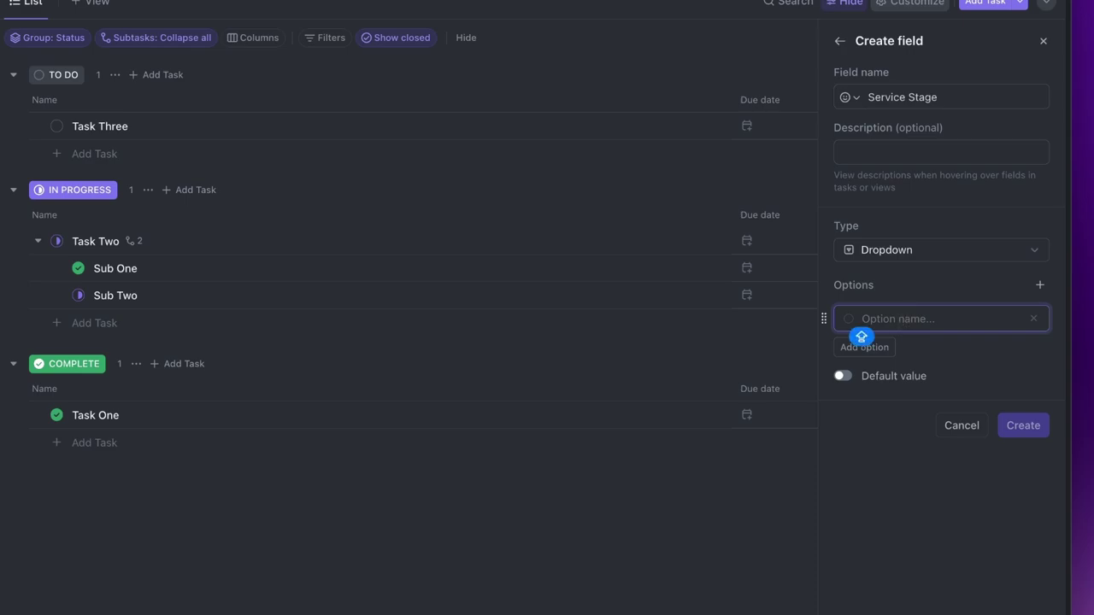
{"action": "type", "text": "ONBO"}
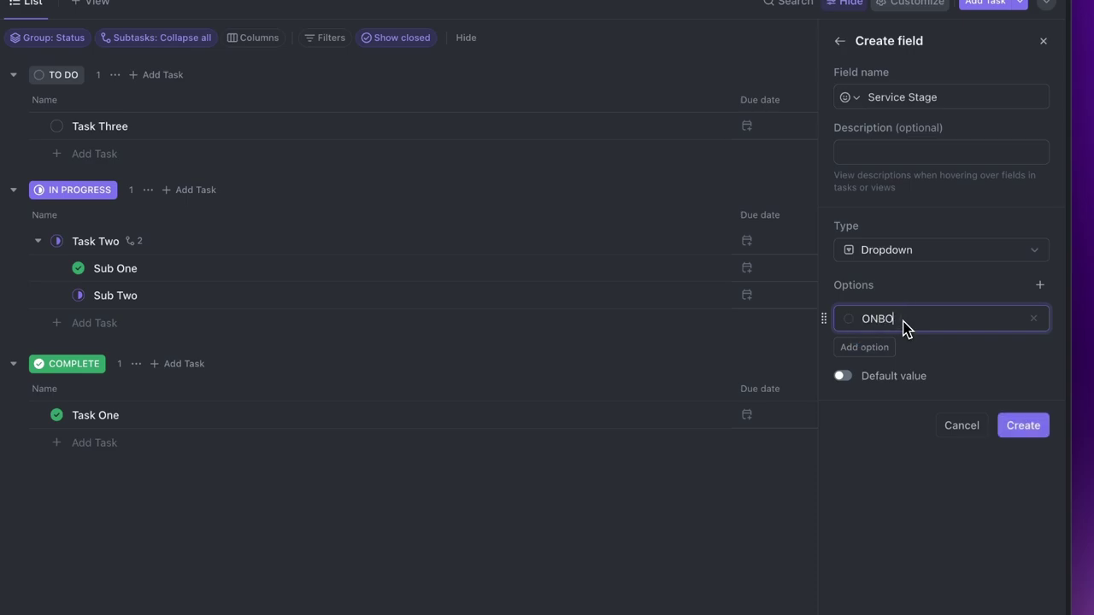
{"action": "type", "text": "ARDING"}
{"action": "key", "text": "Return"}
{"action": "type", "text": "PROJECT EXECUTION"}
{"action": "key", "text": "Return"}
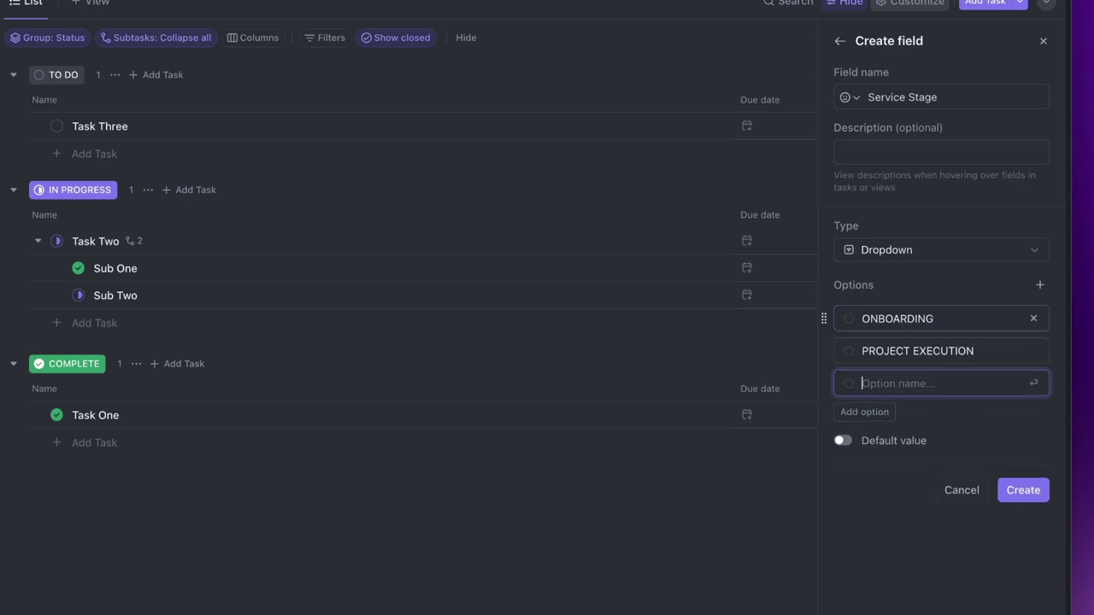
{"action": "type", "text": "PROJECT CLOSURE"}
{"action": "key", "text": "Return"}
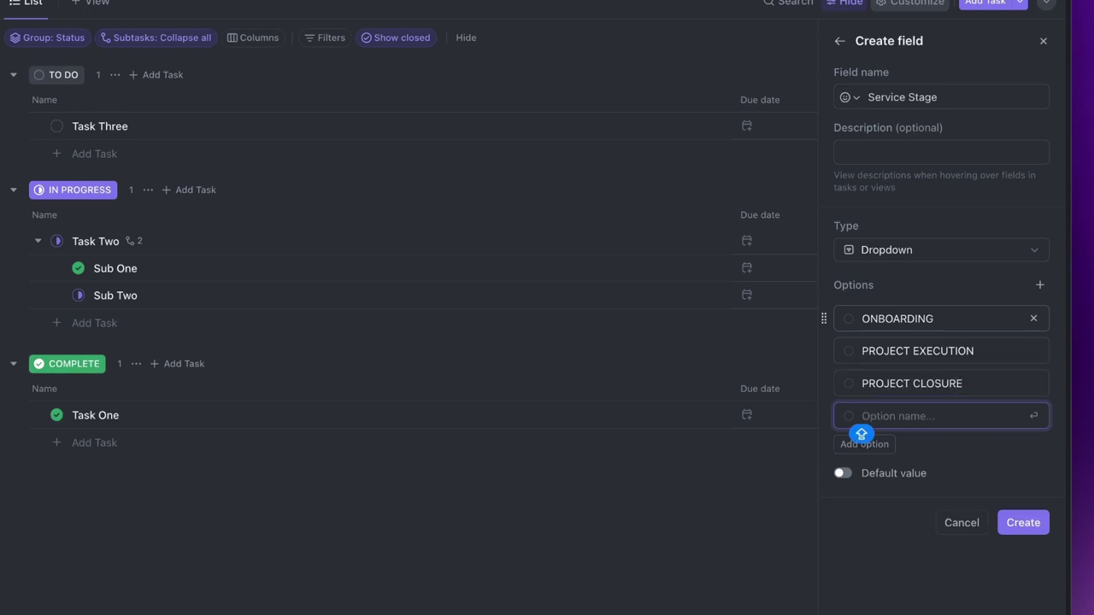
{"action": "type", "text": "HANDOFF"}
{"action": "key", "text": "Return"}
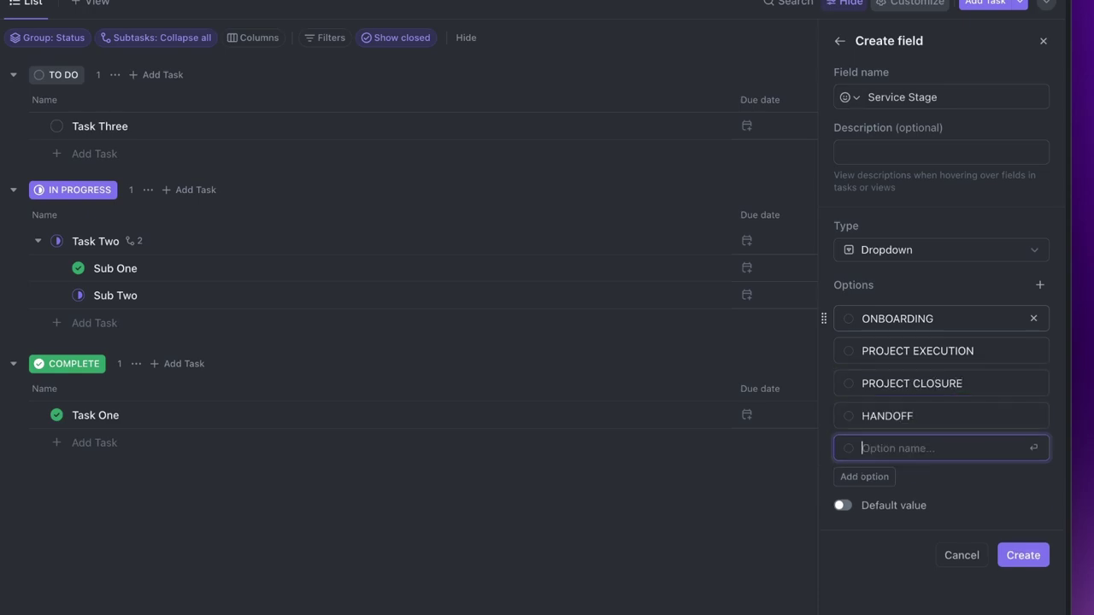
{"action": "type", "text": "FOLLOW-UP"}
{"action": "left_click", "coordinate": [923, 465]}
Step: Colour ONBOARDING pink, PROJECT EXECUTION magenta, PROJECT CLOSURE light purple, HANDOFF purple and FOLLOW-UP muted purple, and create the Service Stage field
{"action": "left_click", "coordinate": [849, 325]}
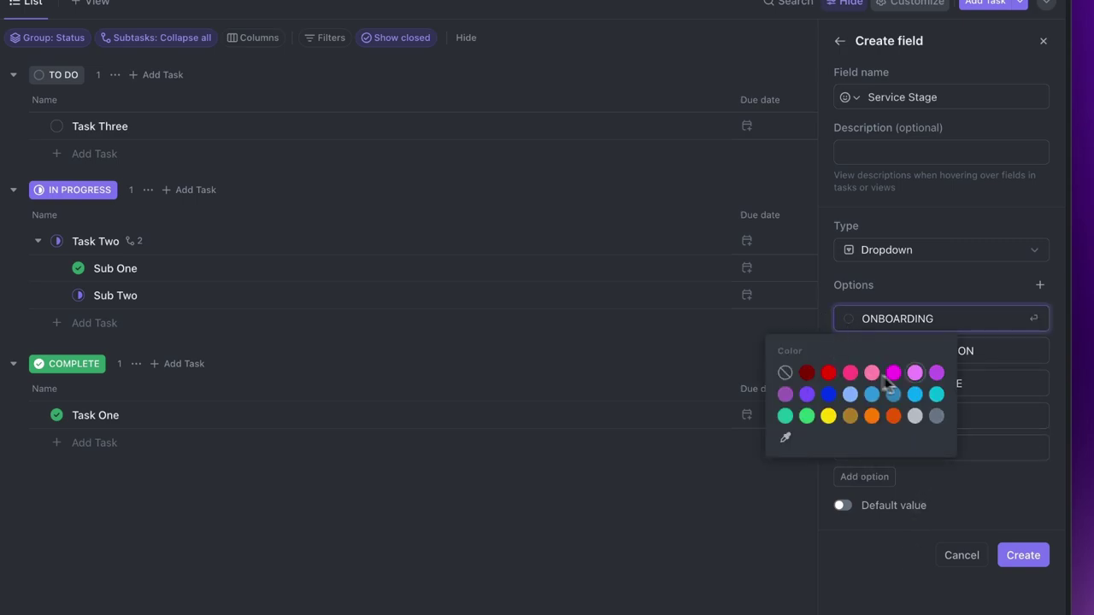
{"action": "left_click", "coordinate": [852, 374]}
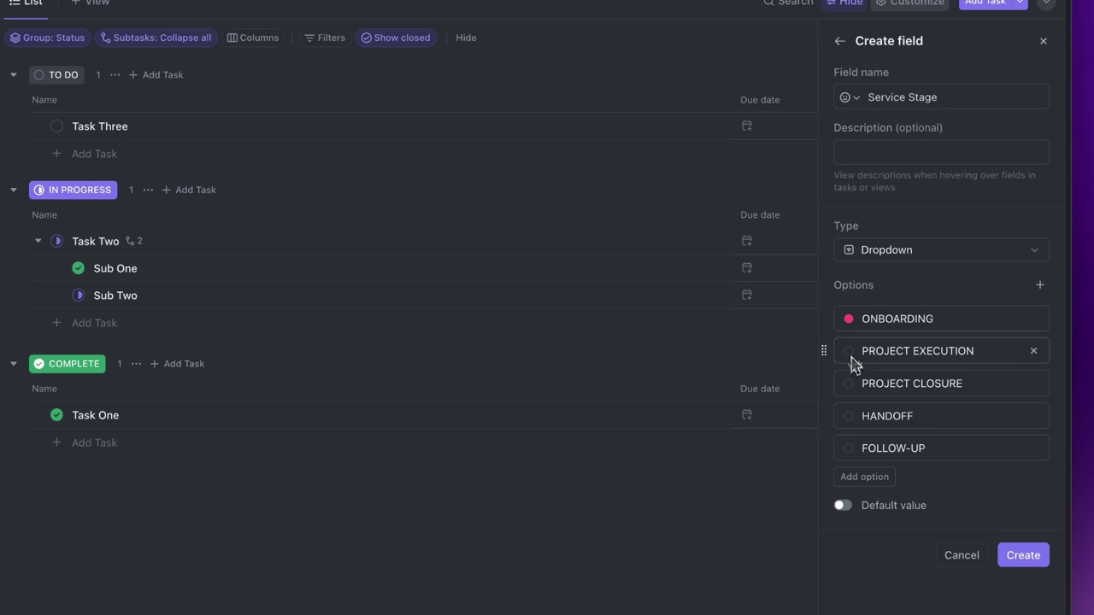
{"action": "left_click", "coordinate": [850, 357]}
{"action": "left_click", "coordinate": [893, 405]}
{"action": "left_click", "coordinate": [849, 384]}
{"action": "left_click", "coordinate": [914, 436]}
{"action": "left_click", "coordinate": [849, 417]}
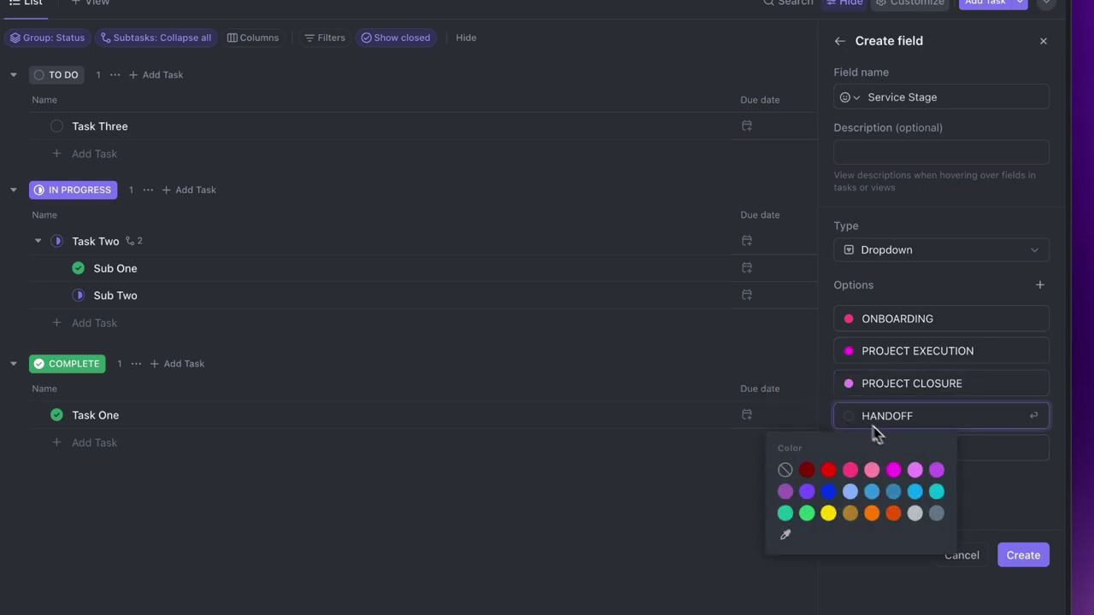
{"action": "left_click", "coordinate": [936, 470]}
{"action": "left_click", "coordinate": [849, 449]}
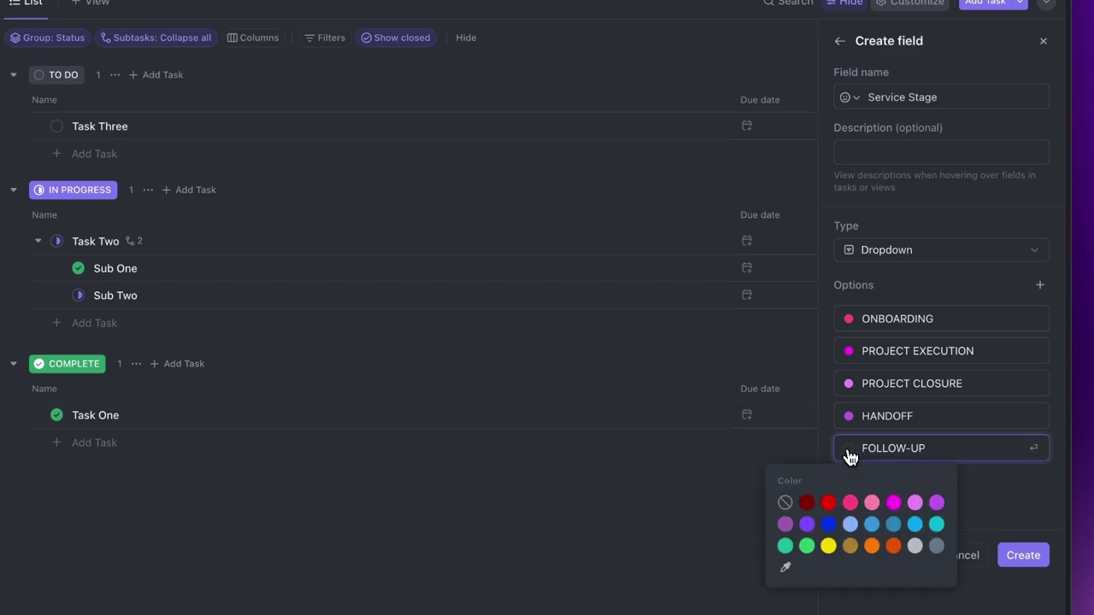
{"action": "left_click", "coordinate": [786, 524]}
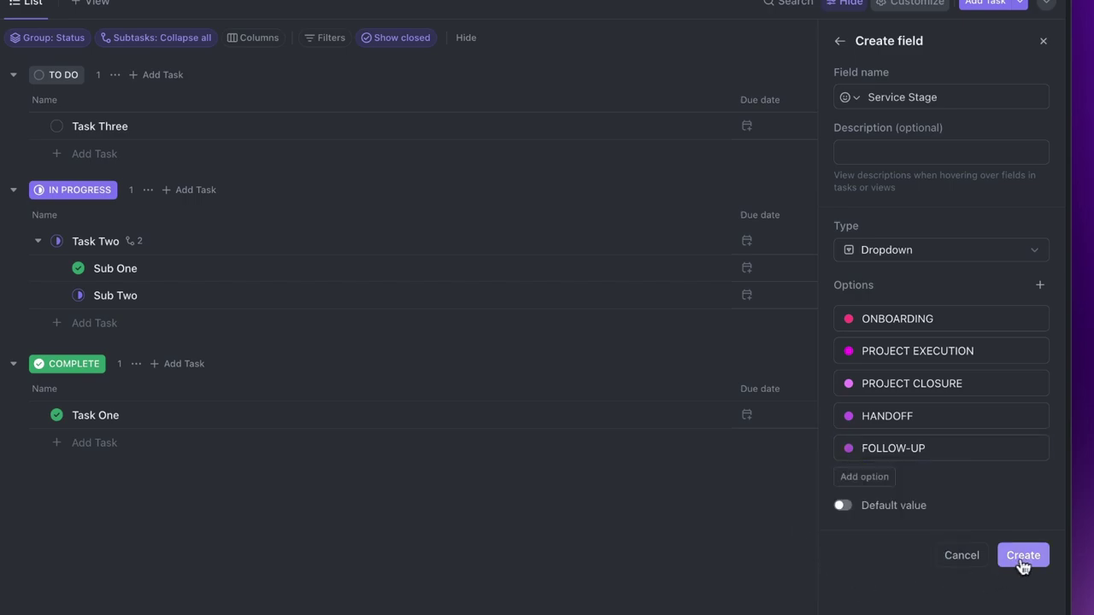
{"action": "left_click", "coordinate": [1023, 558]}
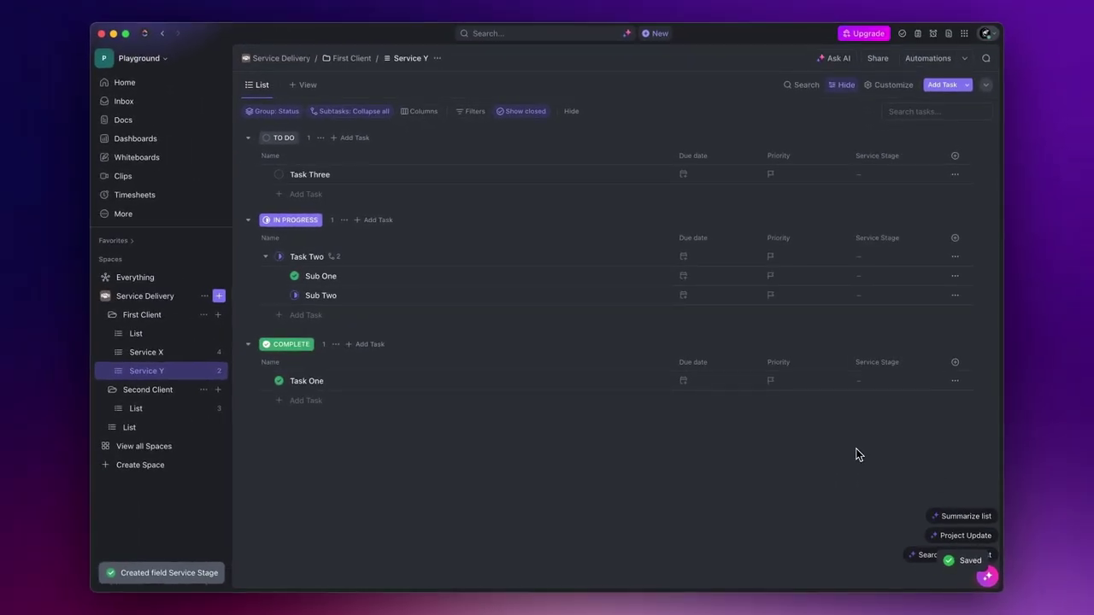
Step: Set the Service Stage of Task One to ONBOARDING, Task Two to PROJECT EXECUTION and Task Three to PROJECT CLOSURE
{"action": "left_click", "coordinate": [873, 380]}
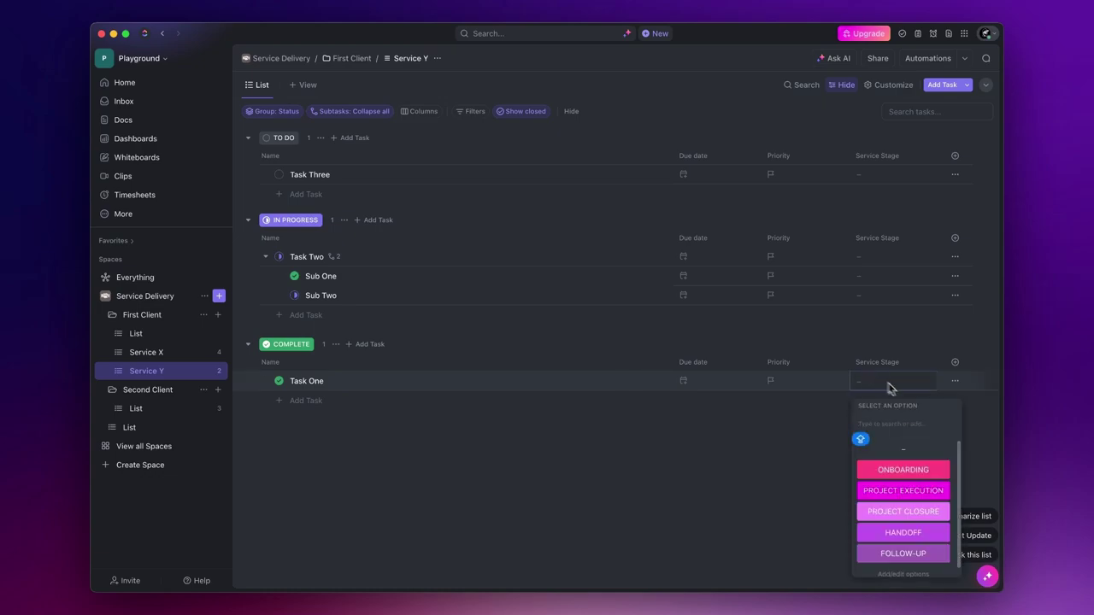
{"action": "left_click", "coordinate": [903, 470]}
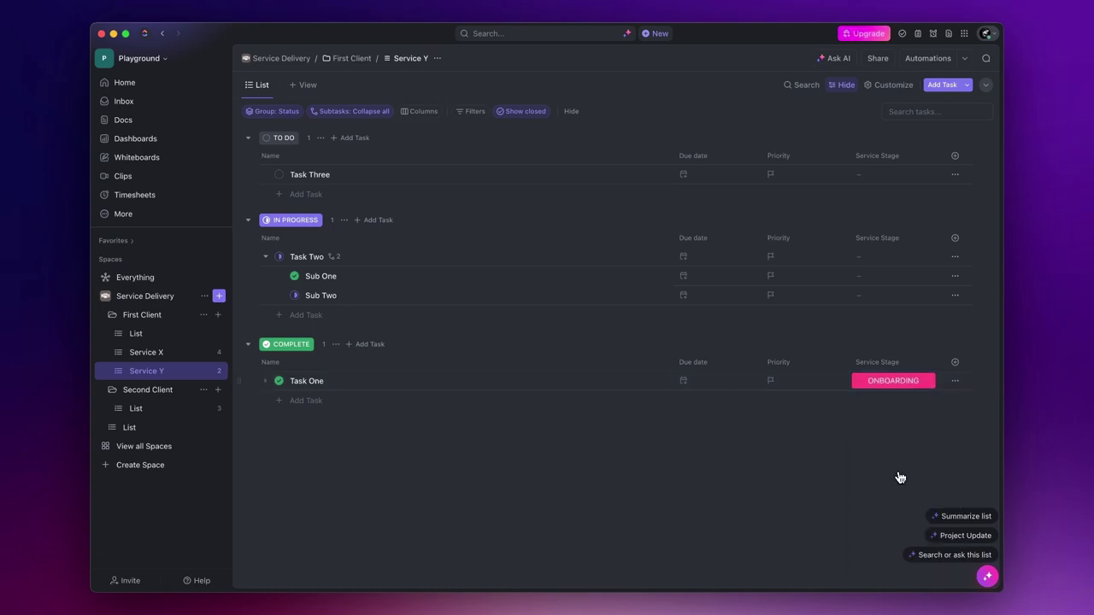
{"action": "left_click", "coordinate": [879, 260]}
{"action": "left_click", "coordinate": [910, 364]}
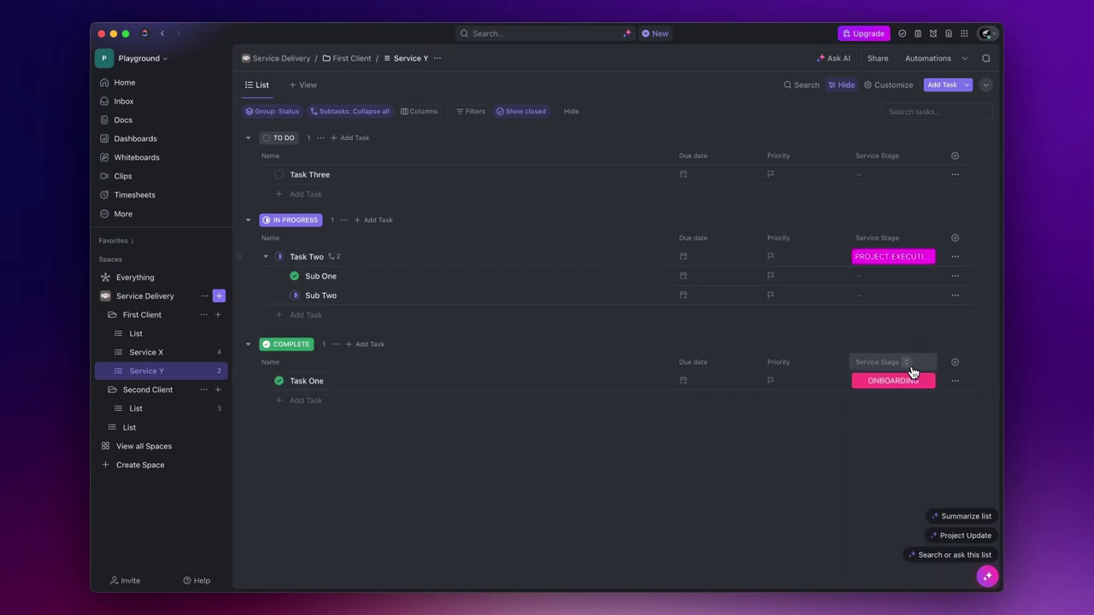
{"action": "left_click", "coordinate": [898, 176]}
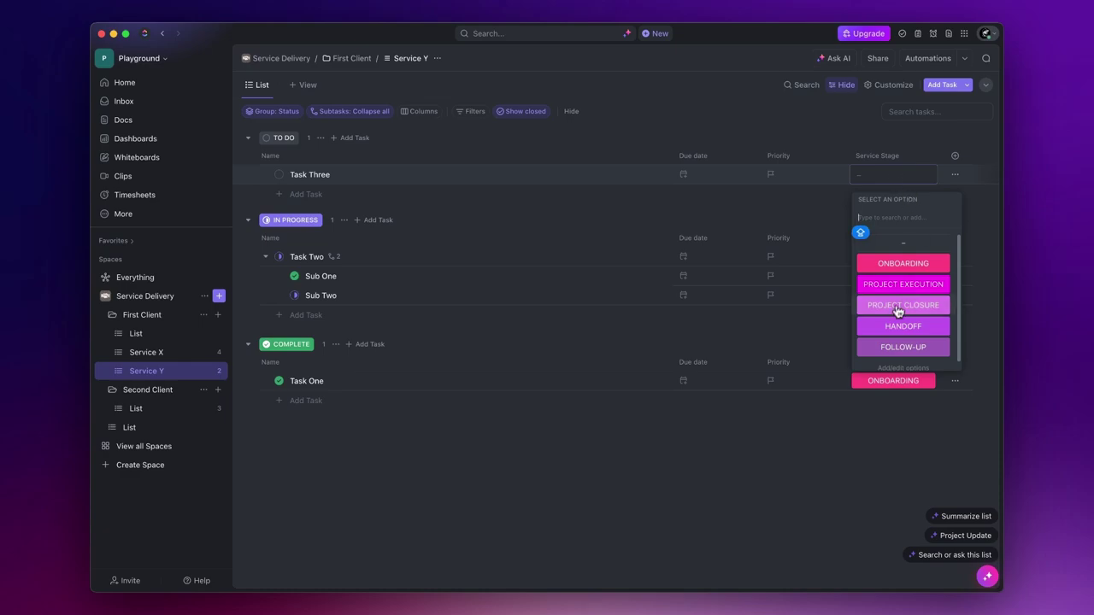
{"action": "left_click", "coordinate": [895, 311]}
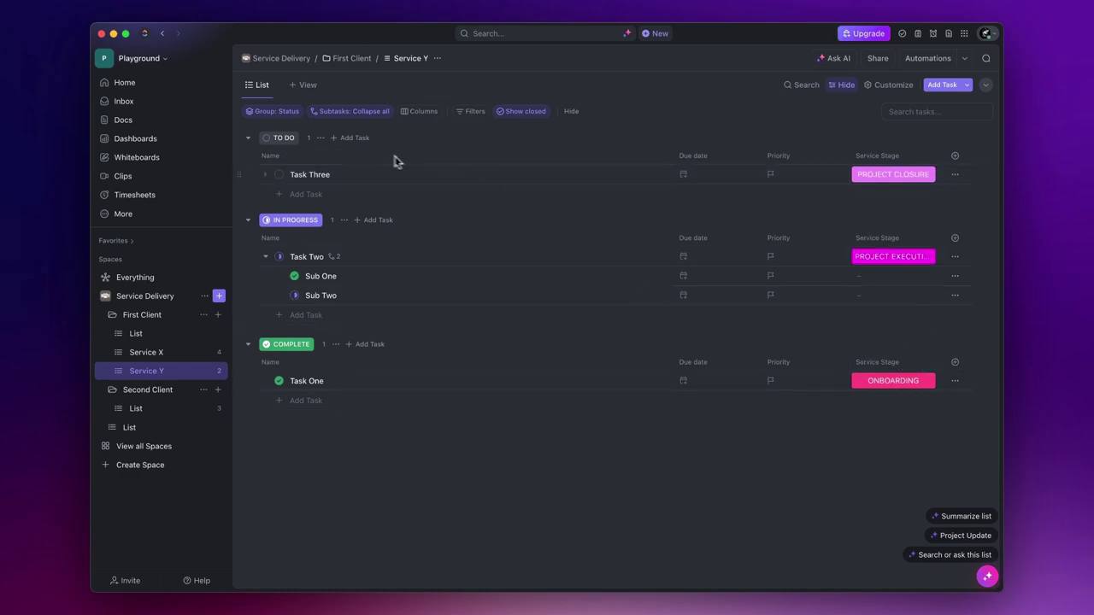
Step: Create a task named New Task in the Service Y list and set its Service Stage to HANDOFF
{"action": "left_click", "coordinate": [943, 86]}
{"action": "type", "text": "New "}
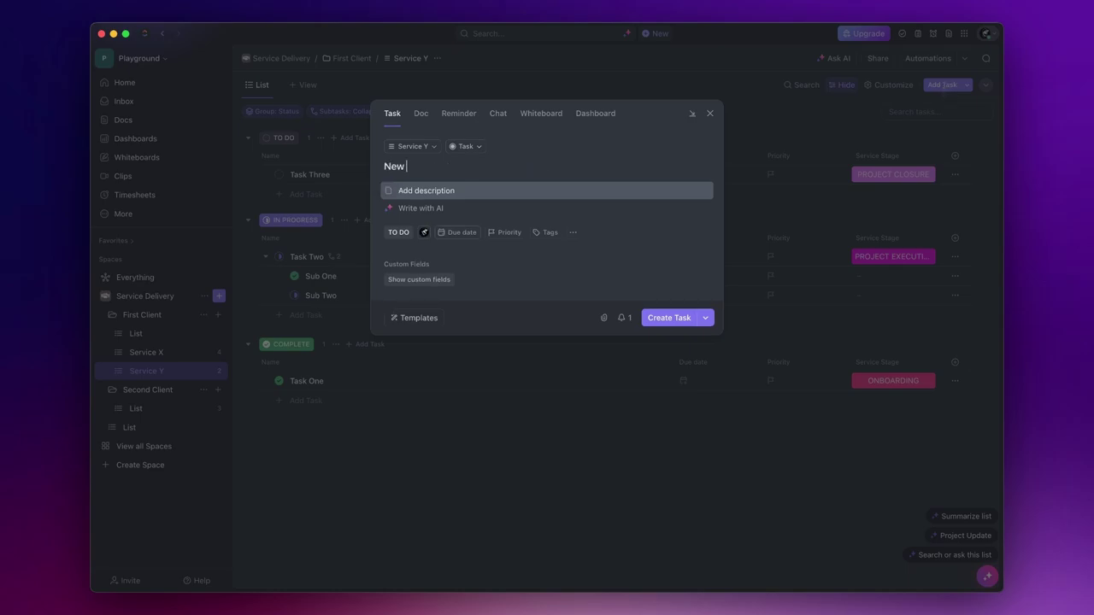
{"action": "type", "text": "Task"}
{"action": "key", "text": "Tab"}
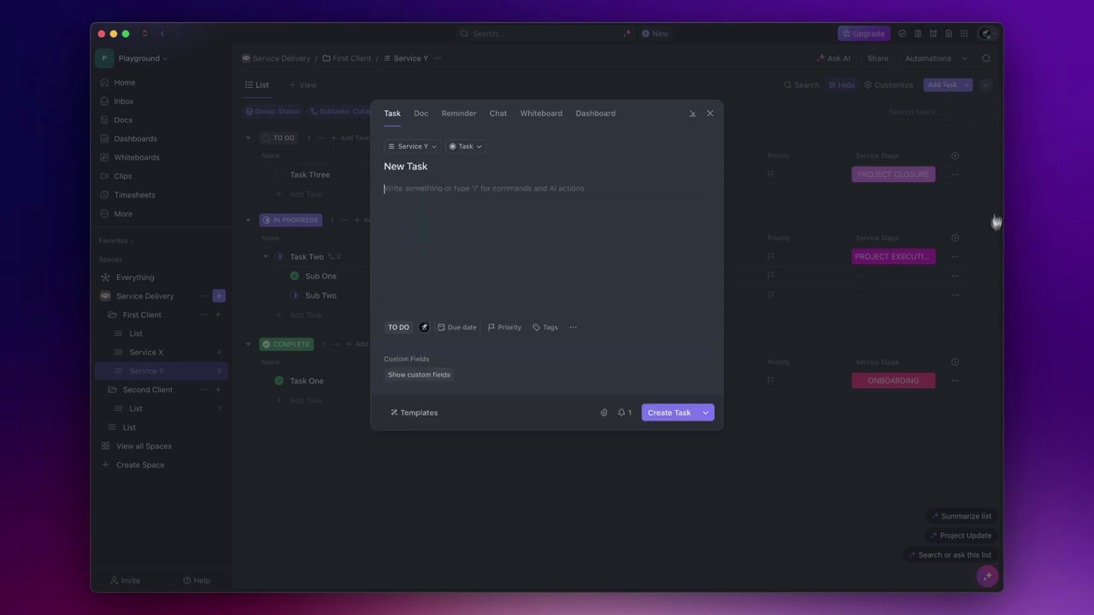
{"action": "left_click", "coordinate": [685, 416]}
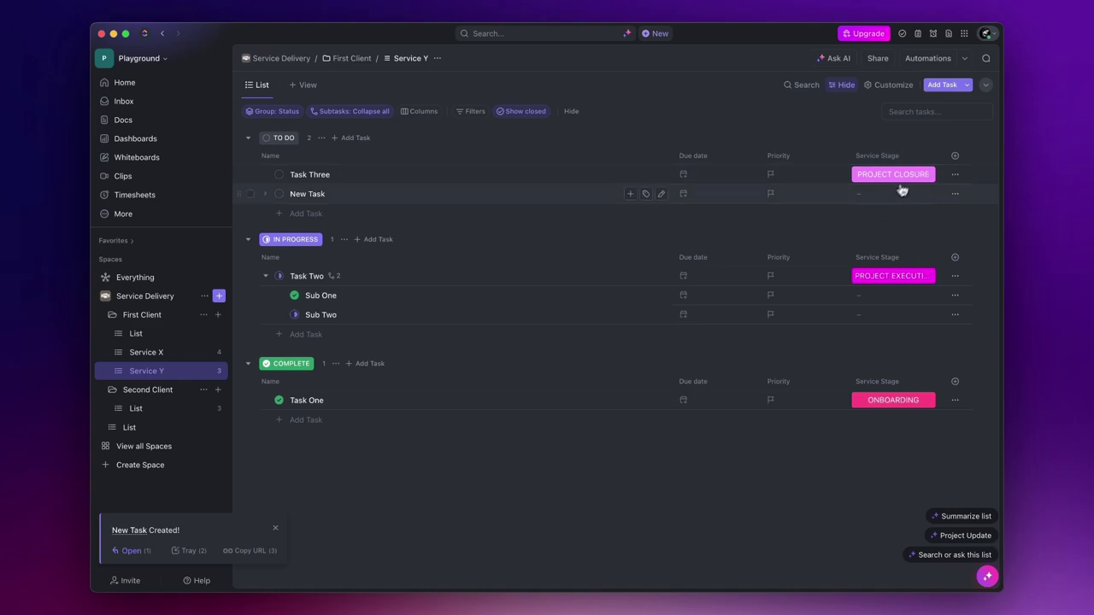
{"action": "left_click", "coordinate": [886, 201]}
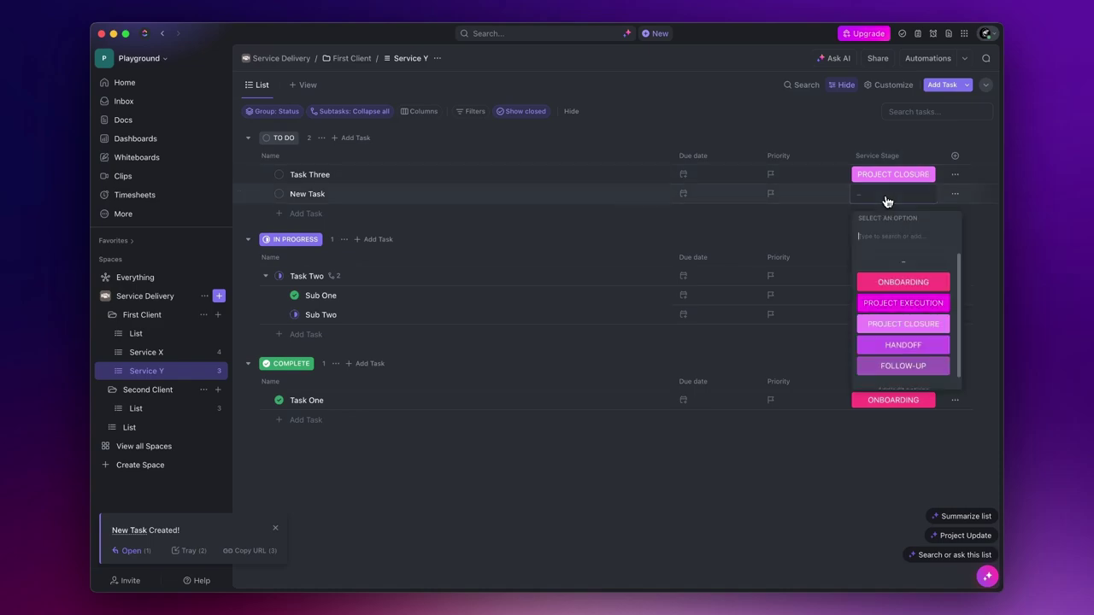
{"action": "left_click", "coordinate": [887, 345]}
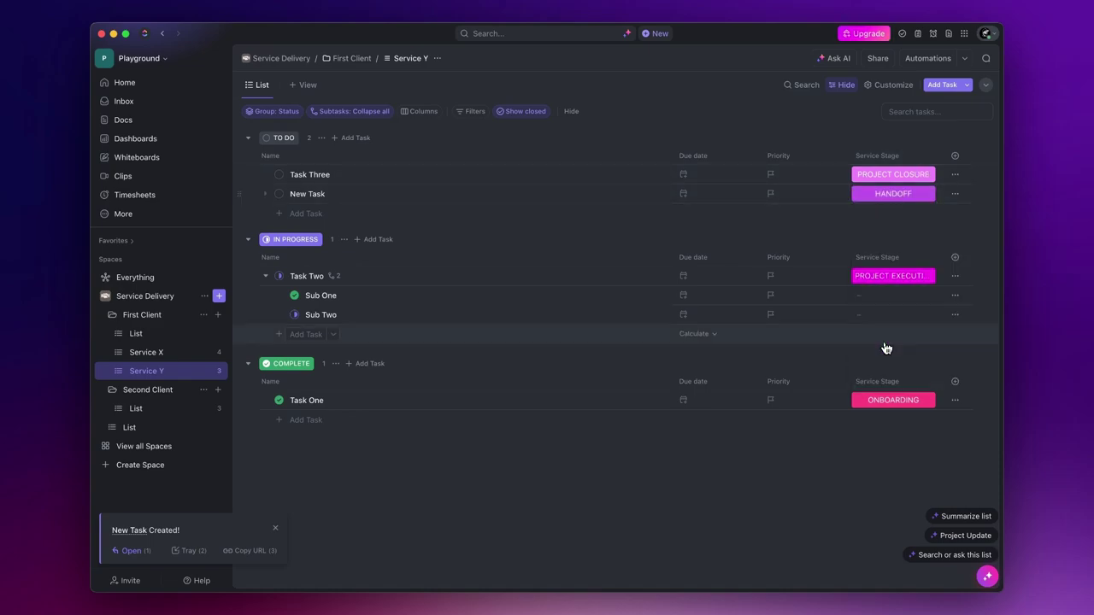
Step: Create a task named Another Task in the Service Y list and set its Service Stage to FOLLOW-UP
{"action": "left_click", "coordinate": [940, 87]}
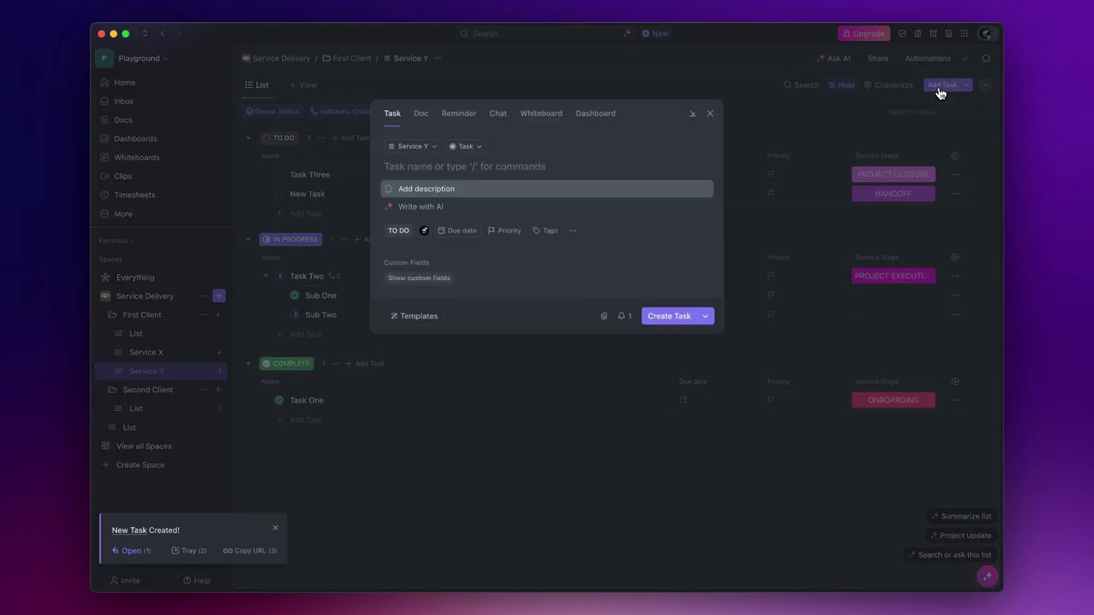
{"action": "type", "text": "Another Task"}
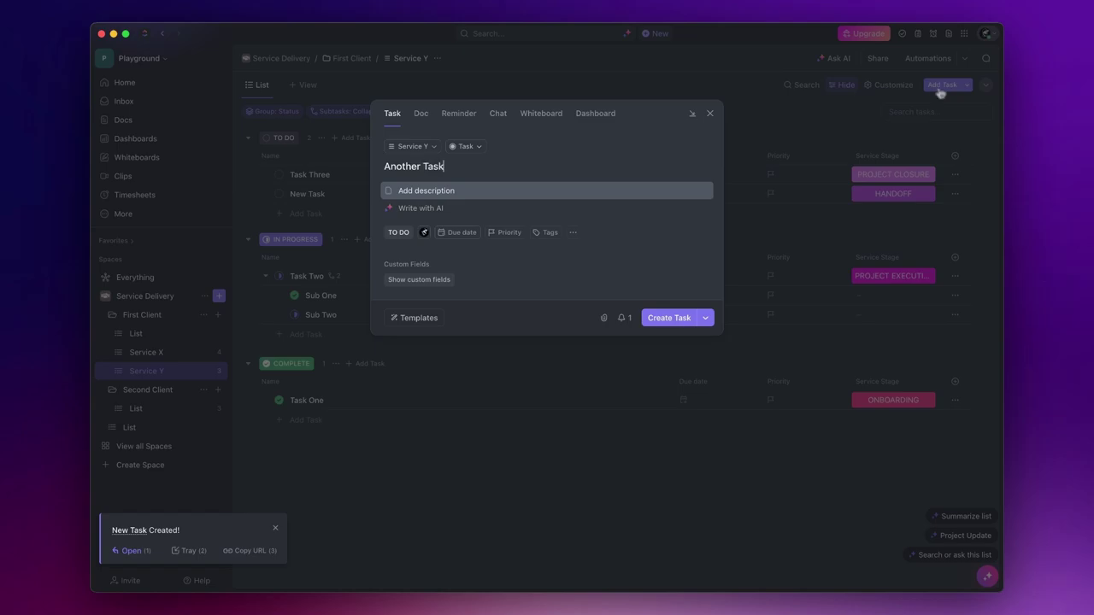
{"action": "left_click", "coordinate": [671, 317]}
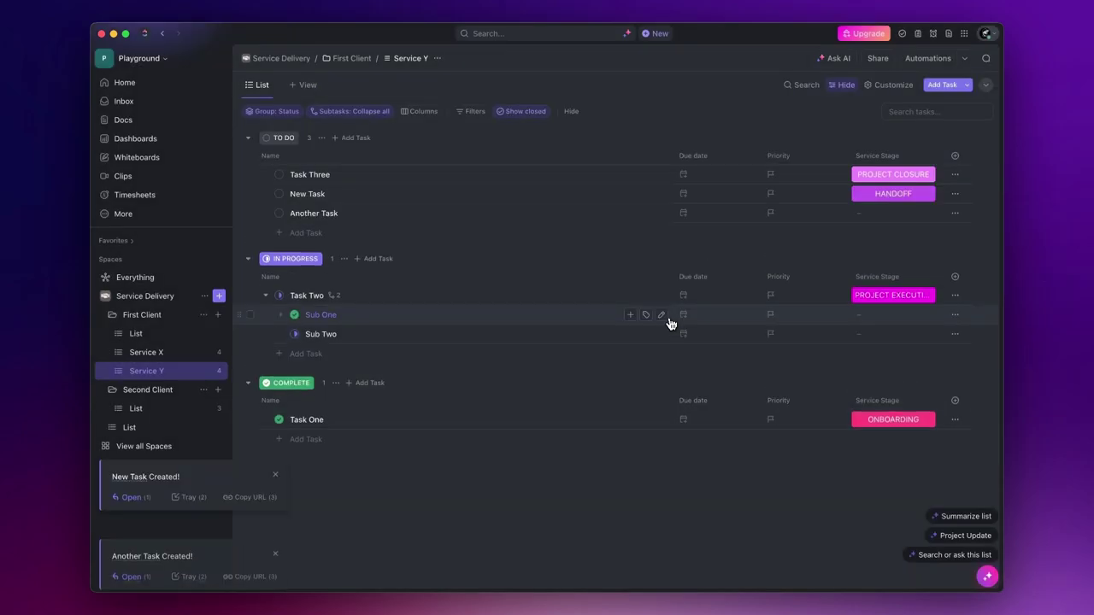
{"action": "left_click", "coordinate": [896, 219]}
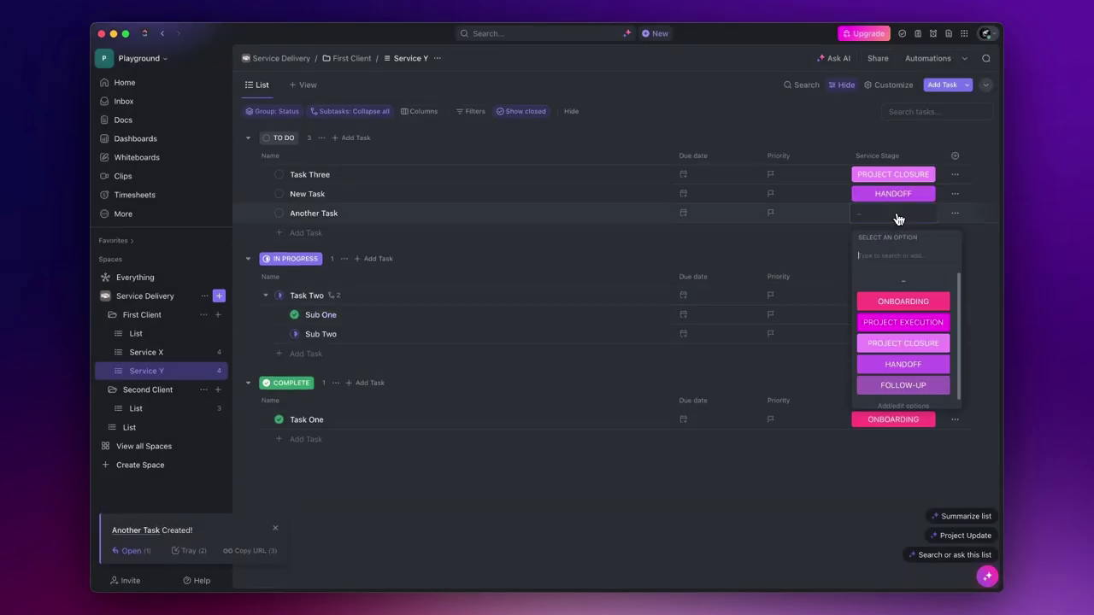
{"action": "left_click", "coordinate": [900, 386]}
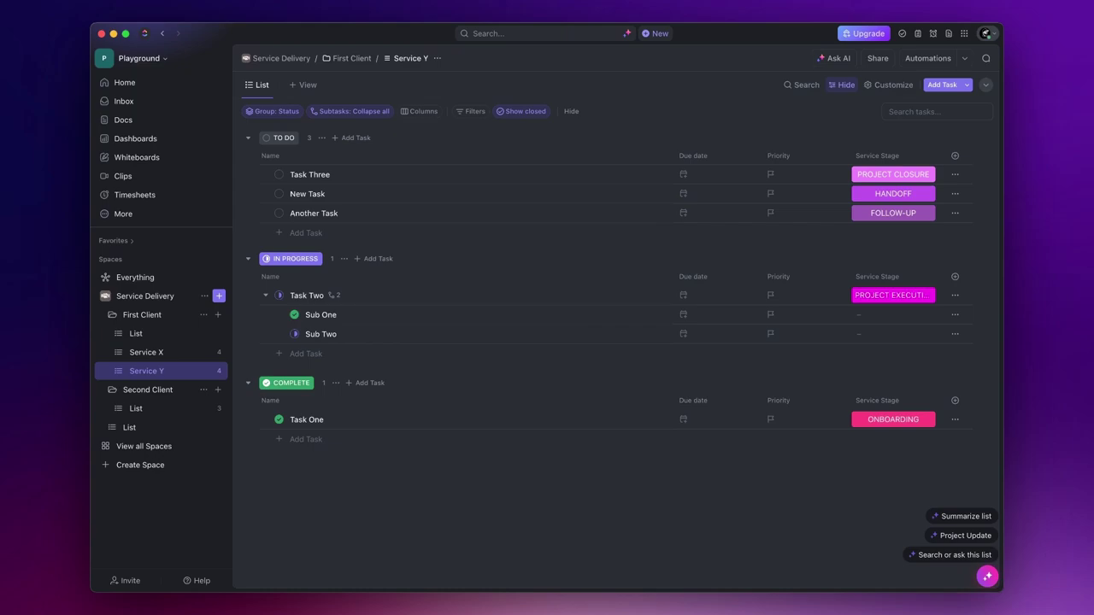
Step: Group the tasks in the Service Y list view by the Service Stage field
{"action": "left_click", "coordinate": [275, 111]}
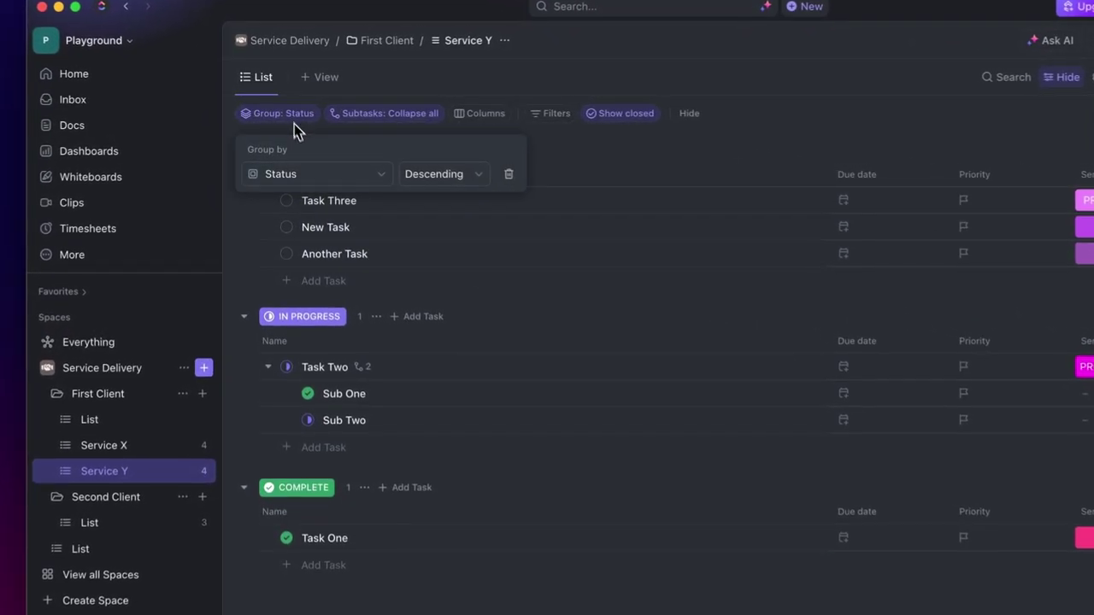
{"action": "left_click", "coordinate": [306, 171]}
{"action": "left_click", "coordinate": [316, 369]}
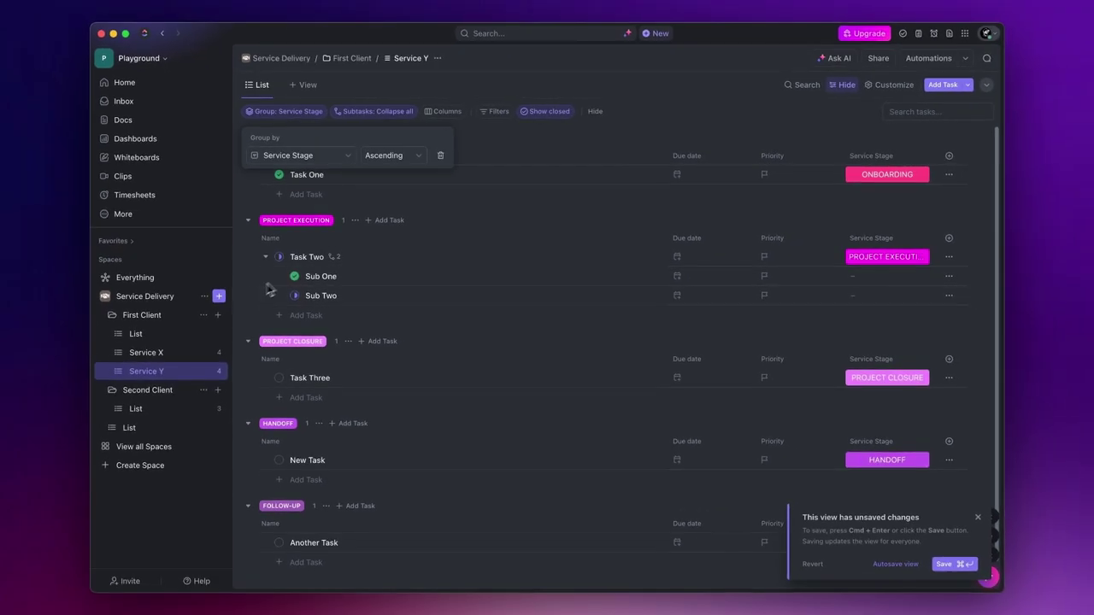
Step: Save the Service Y list view with its grouping by Service Stage
{"action": "left_click", "coordinate": [242, 285]}
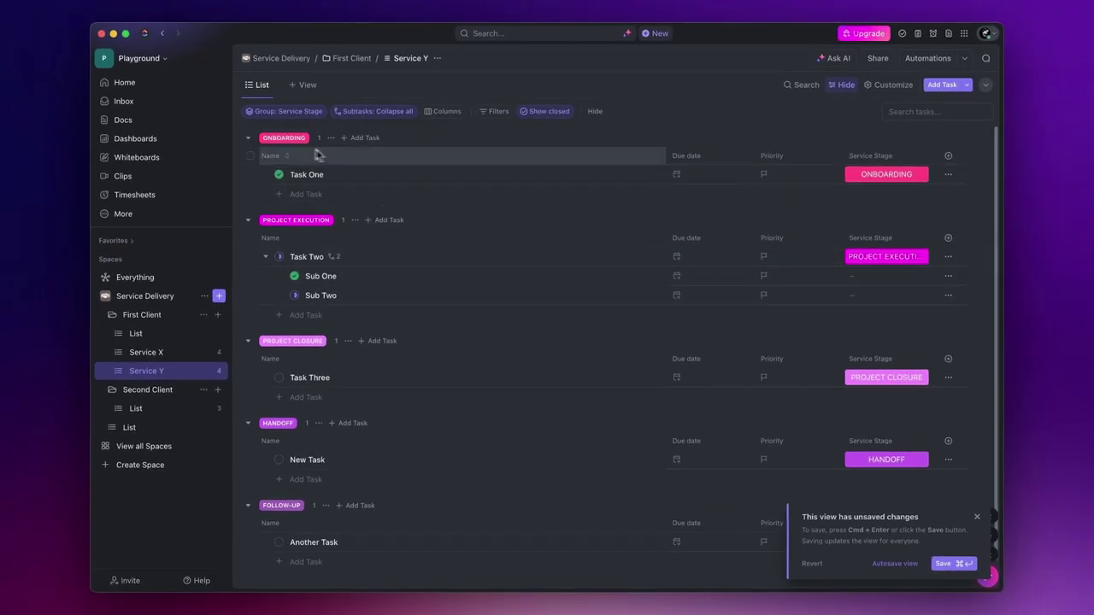
{"action": "left_click", "coordinate": [942, 563]}
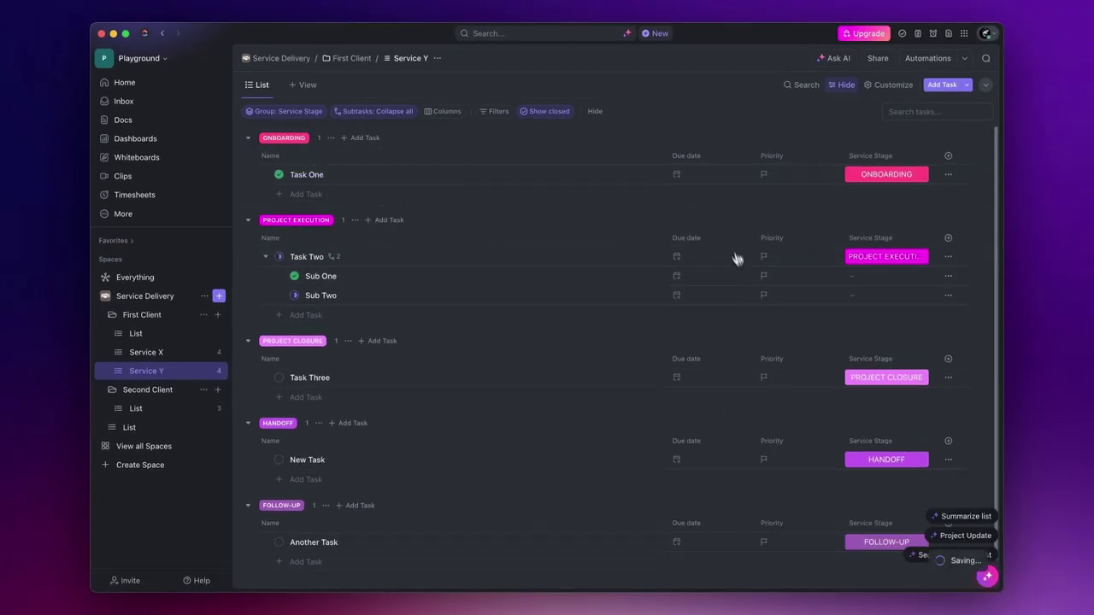
Step: Check the status options for Task Two and its subtask Sub Two, leaving their statuses as they are
{"action": "left_click", "coordinate": [283, 261]}
{"action": "left_click", "coordinate": [244, 308]}
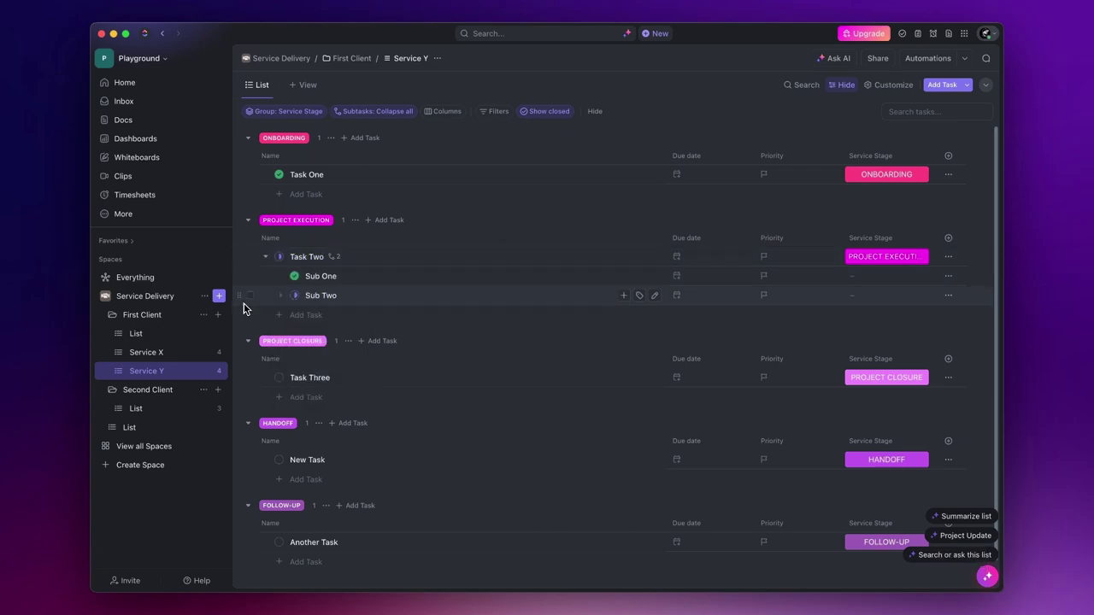
{"action": "left_click", "coordinate": [295, 295]}
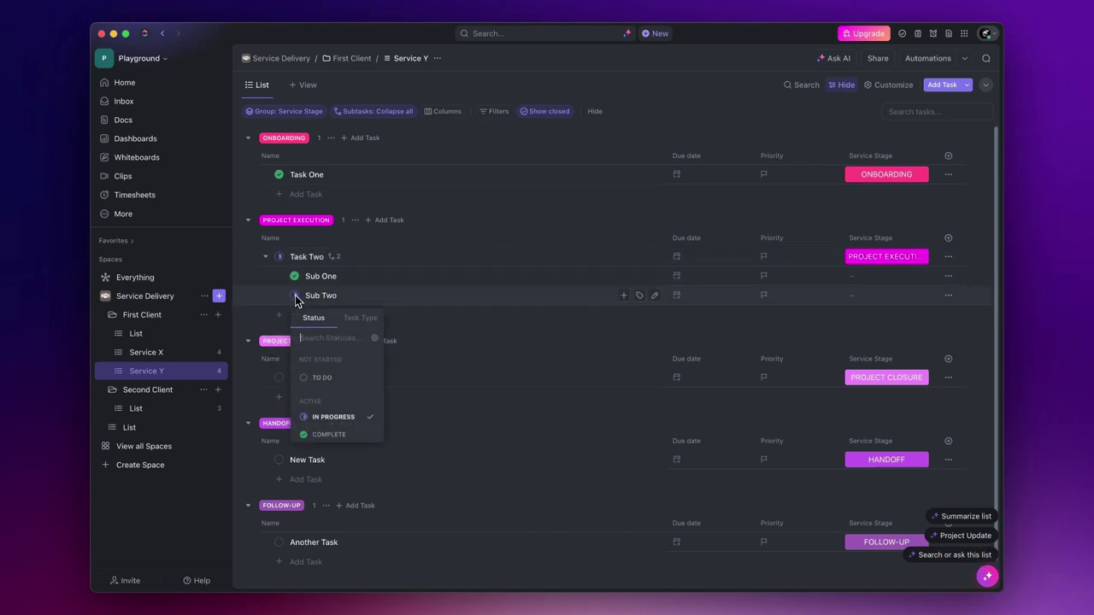
{"action": "left_click", "coordinate": [233, 334]}
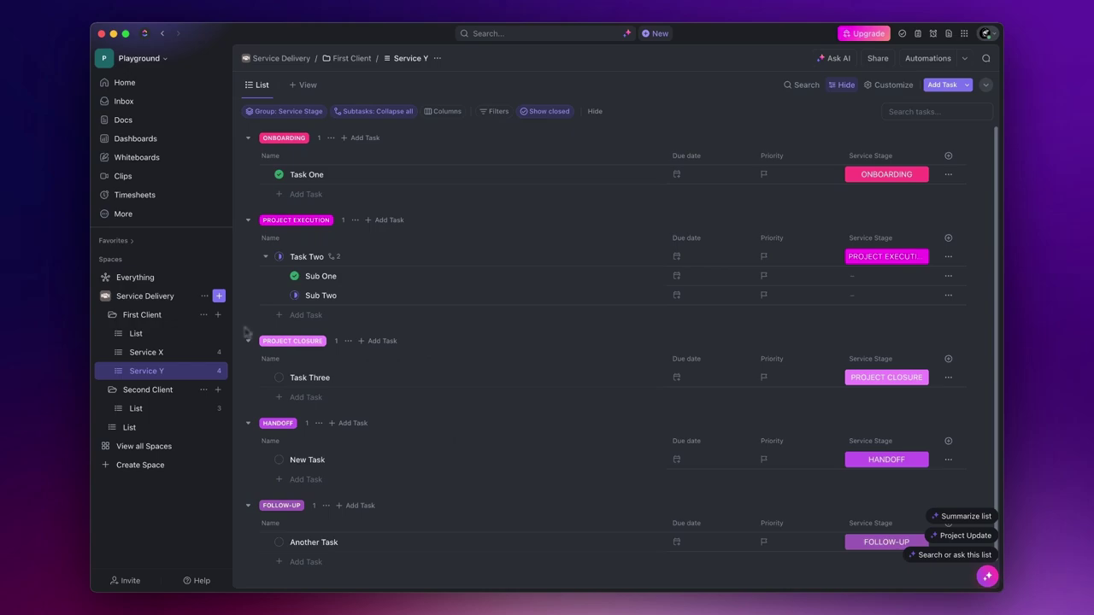
Step: Review the tasks across all lists at the First Client folder level and at the Service Delivery space level
{"action": "left_click", "coordinate": [150, 318]}
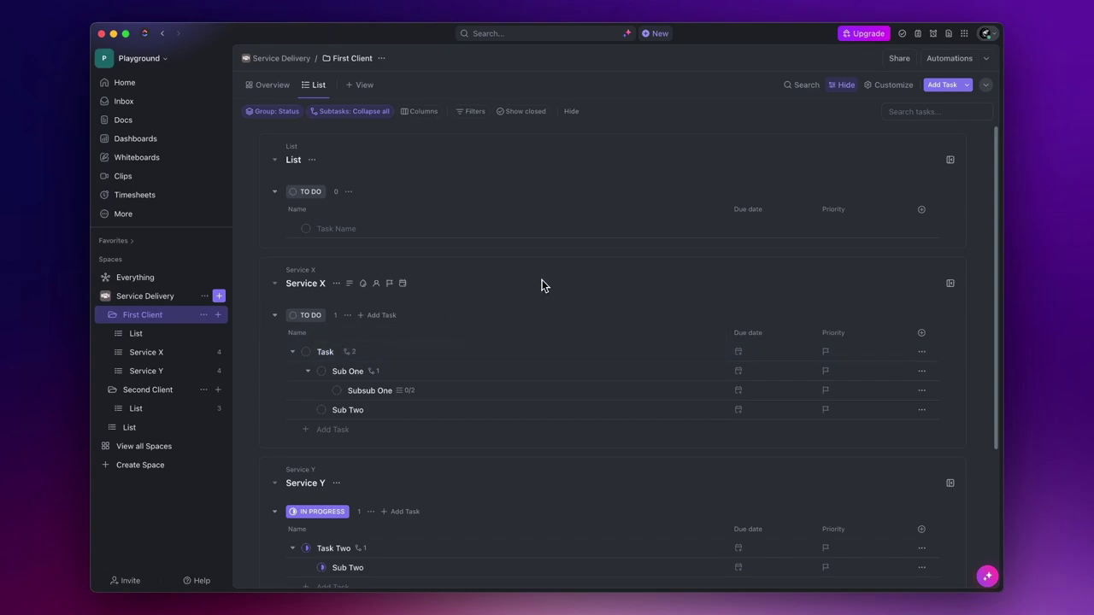
{"action": "scroll", "coordinate": [542, 279], "scroll_direction": "down", "scroll_amount": 2}
{"action": "scroll", "coordinate": [543, 279], "scroll_direction": "down", "scroll_amount": 2}
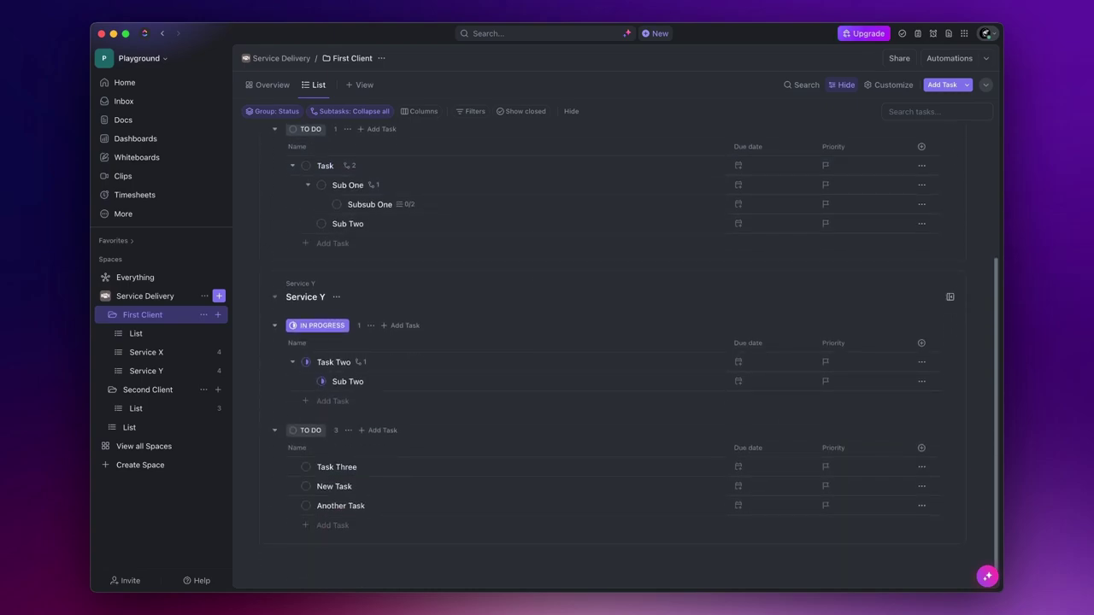
{"action": "scroll", "coordinate": [635, 347], "scroll_direction": "up", "scroll_amount": 4}
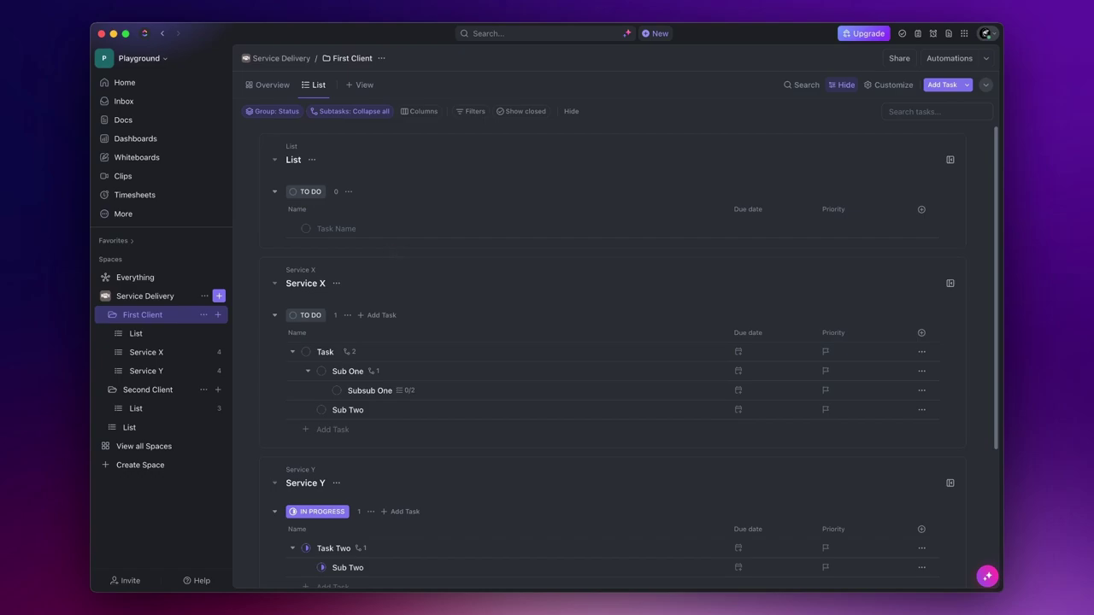
{"action": "left_click", "coordinate": [162, 299]}
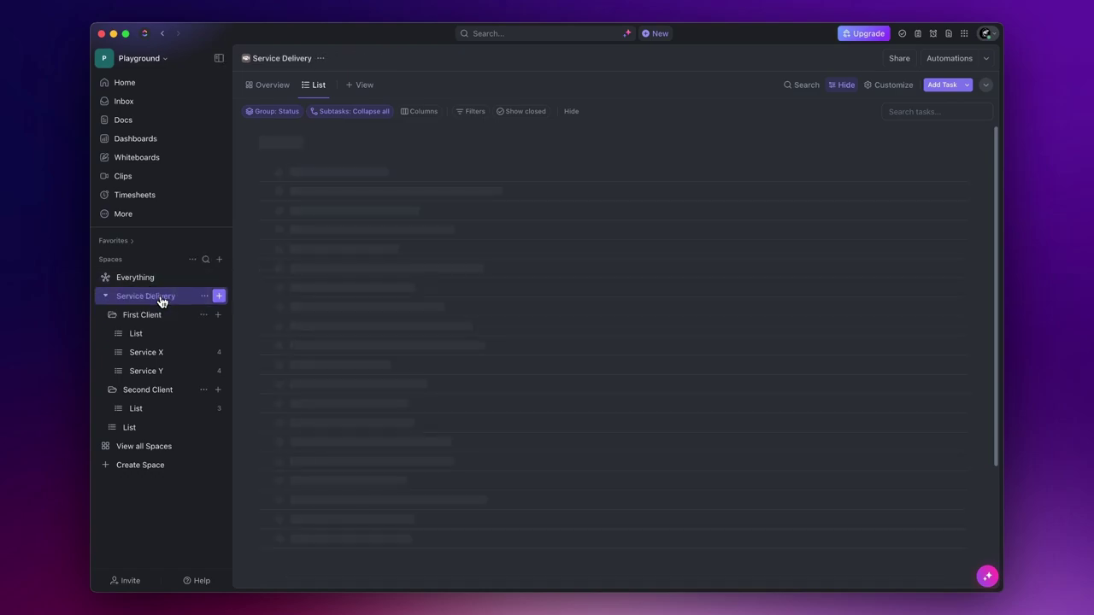
{"action": "scroll", "coordinate": [462, 245], "scroll_direction": "down", "scroll_amount": 4}
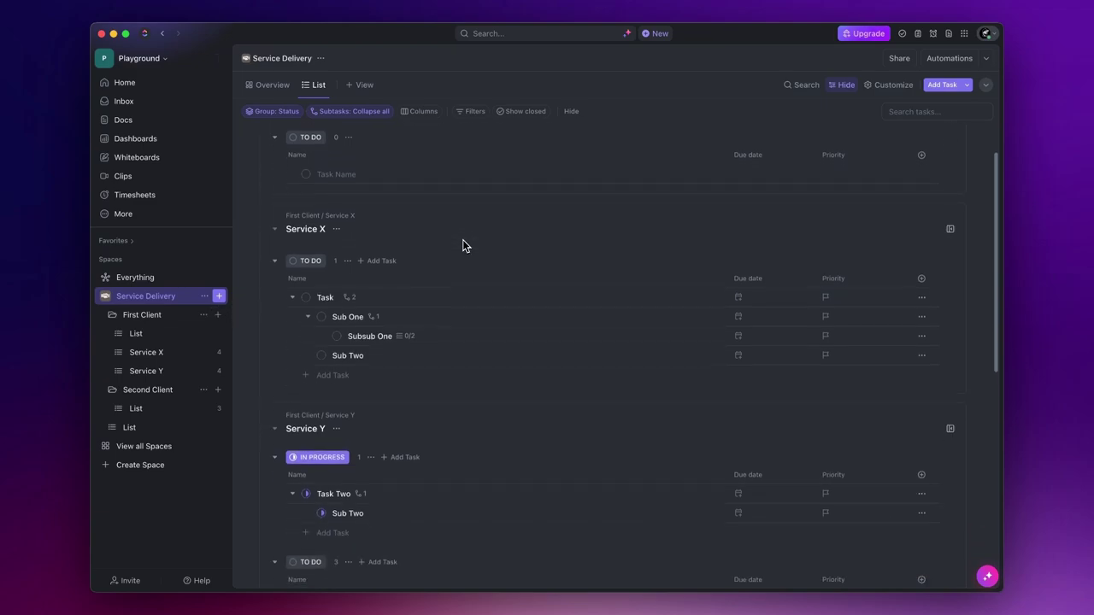
{"action": "scroll", "coordinate": [462, 245], "scroll_direction": "down", "scroll_amount": 8}
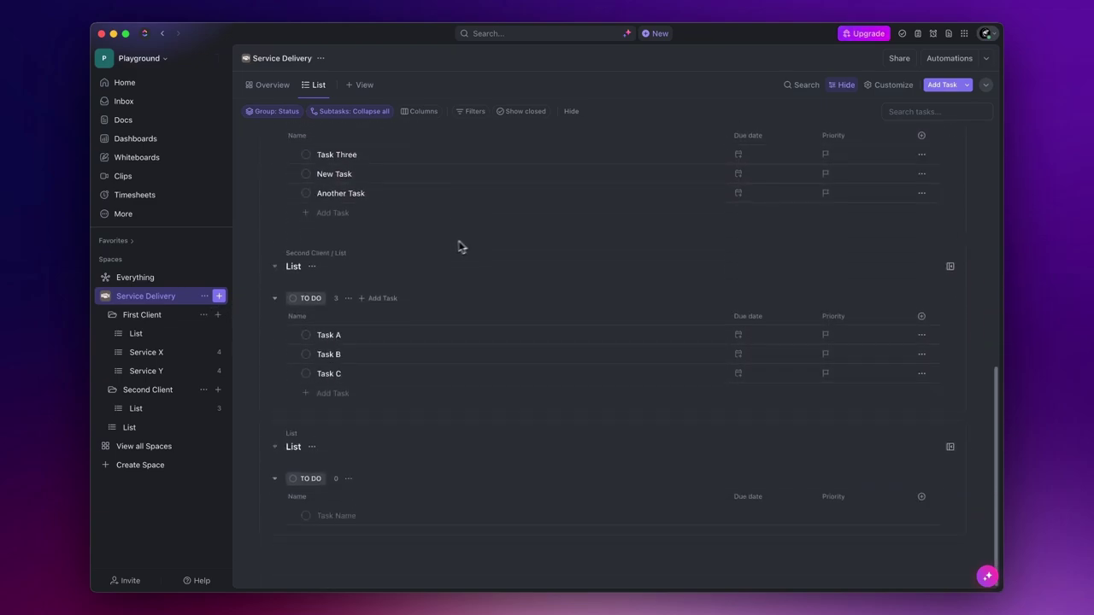
{"action": "scroll", "coordinate": [376, 258], "scroll_direction": "up", "scroll_amount": 12}
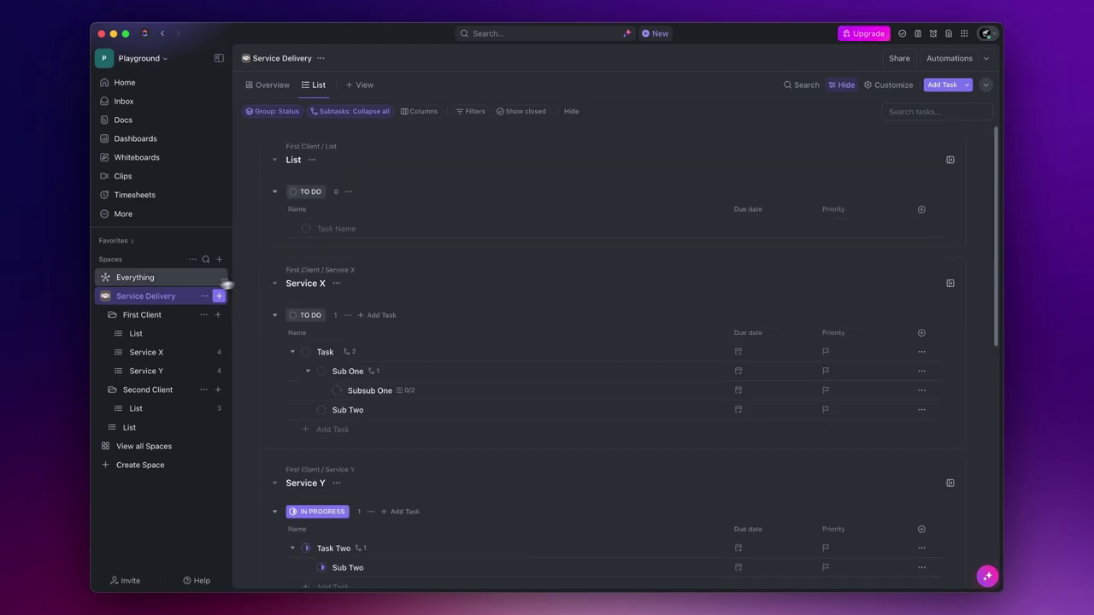
Step: Review the tasks of the whole workspace at the Everything level and the view types that can be added there
{"action": "left_click", "coordinate": [155, 282]}
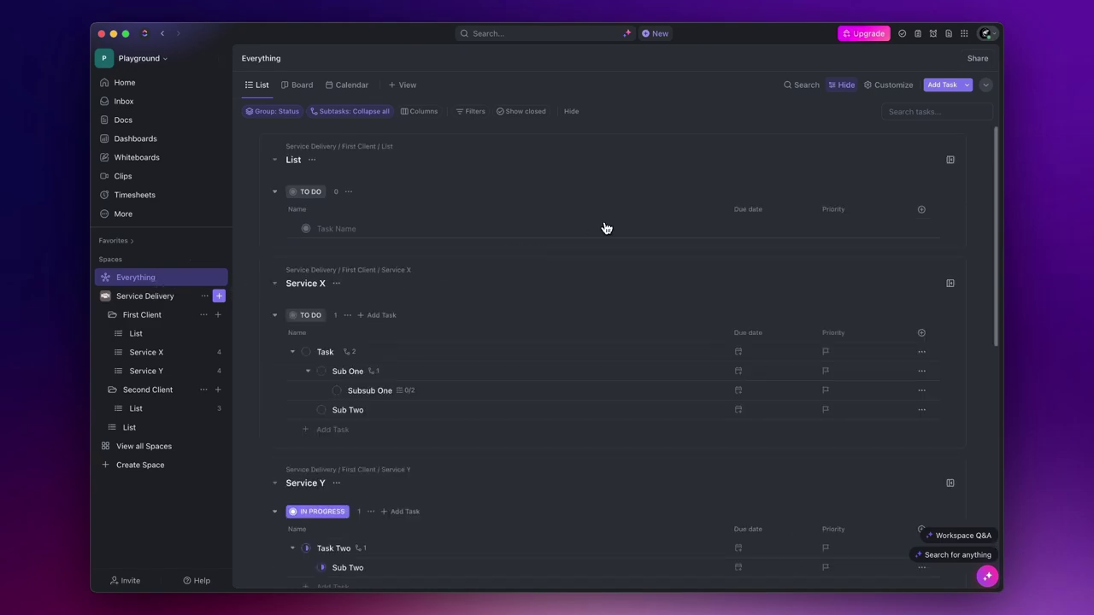
{"action": "scroll", "coordinate": [606, 228], "scroll_direction": "down", "scroll_amount": 2}
{"action": "scroll", "coordinate": [607, 226], "scroll_direction": "down", "scroll_amount": 4}
{"action": "scroll", "coordinate": [608, 226], "scroll_direction": "up", "scroll_amount": 6}
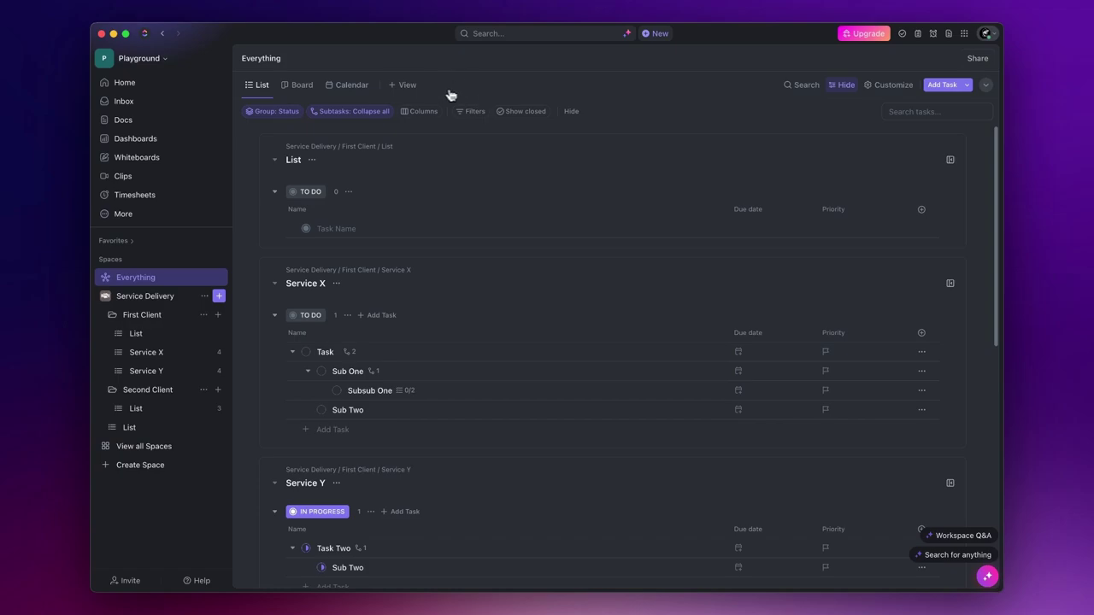
{"action": "left_click", "coordinate": [399, 88]}
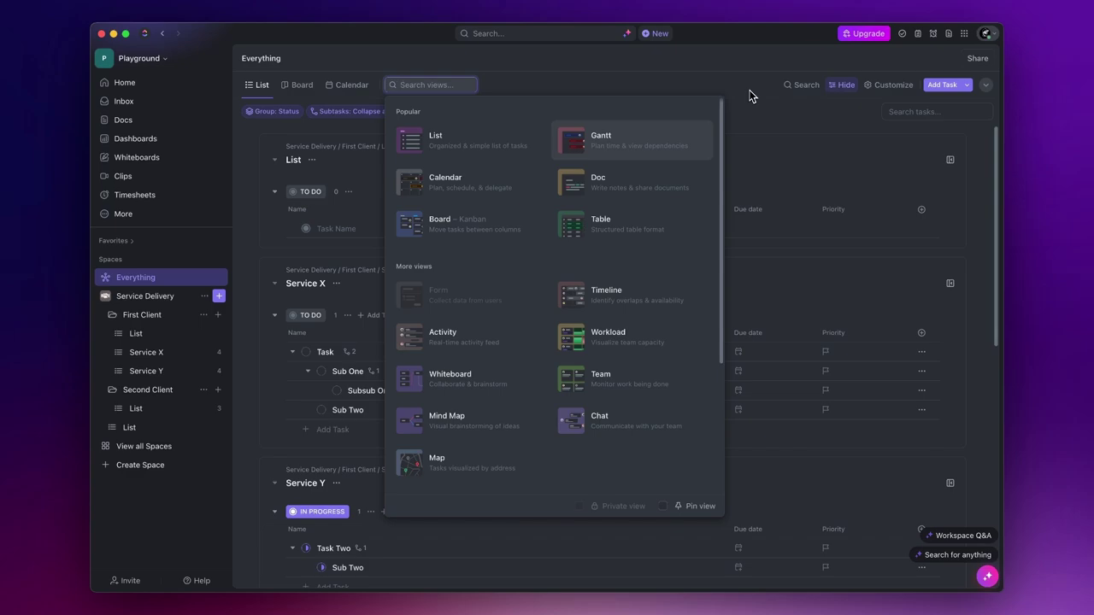
{"action": "key", "text": "Escape"}
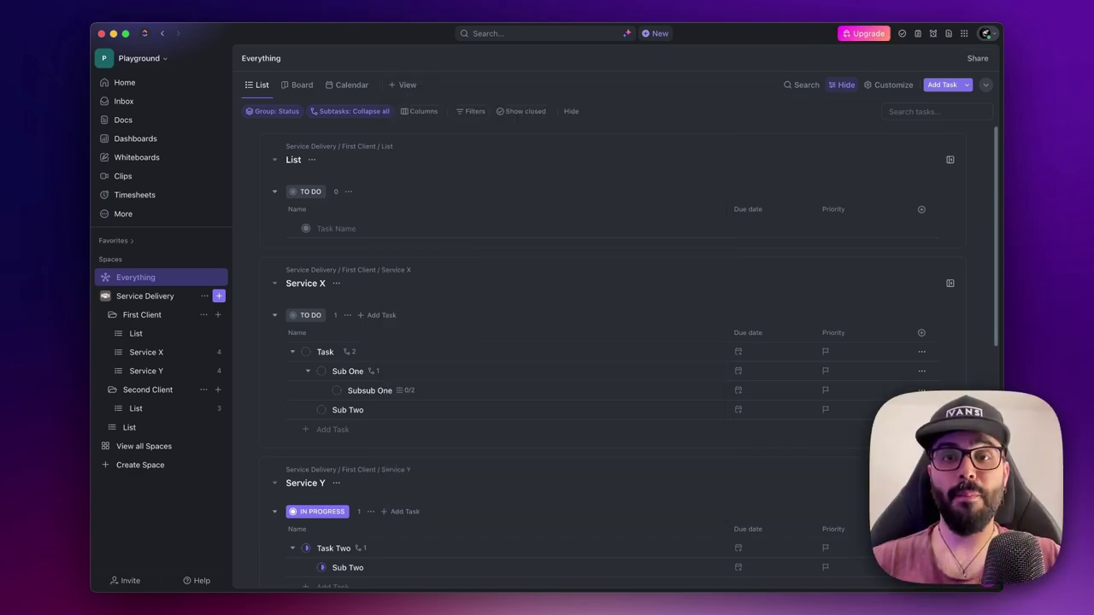